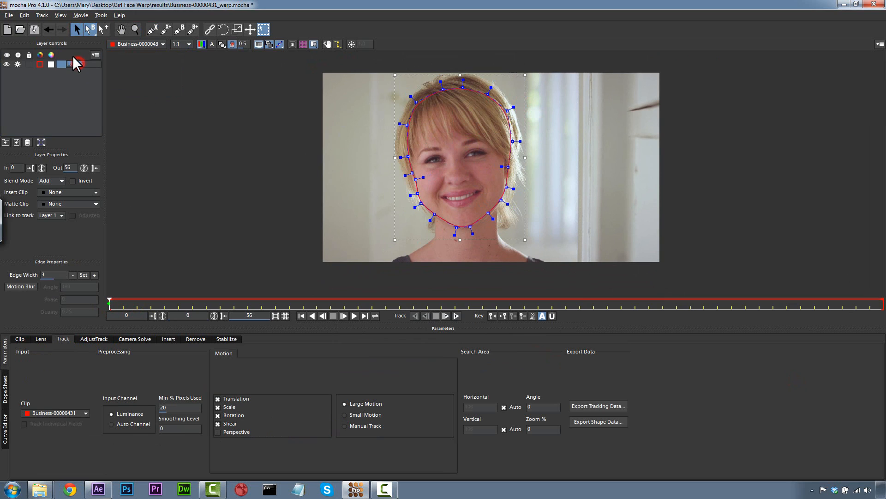
Name the existing face layer "face track".
type("face track")
Draw a closed X-spline around the neck and shoulders, extending below the frame and up to the mouth, and smooth its curves.
left_click(152, 29)
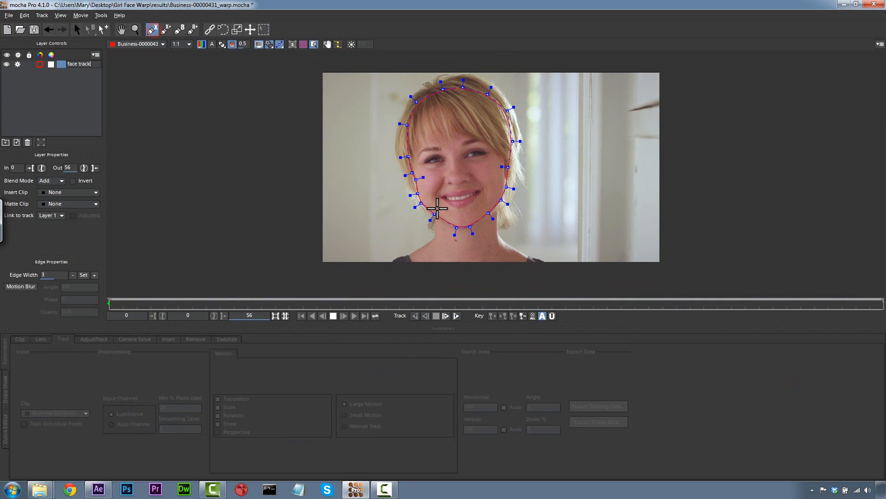
left_click(436, 207)
left_click(437, 228)
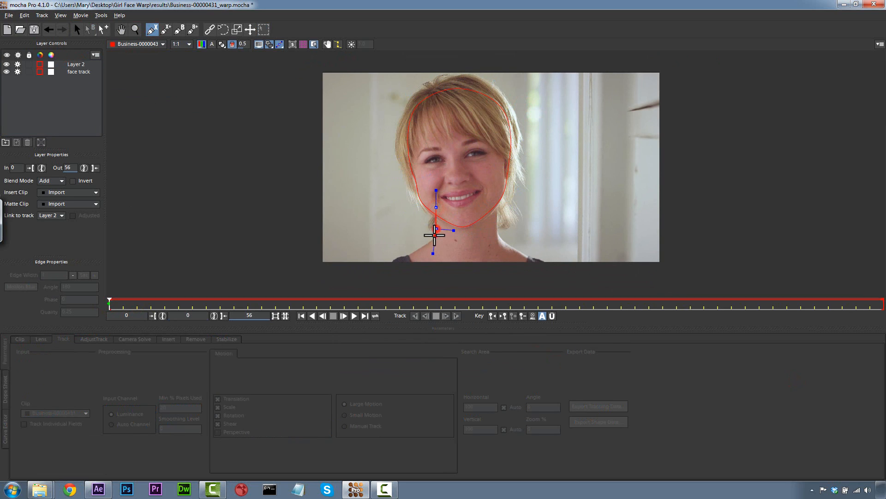
left_click(436, 236)
left_click(415, 251)
left_click(401, 254)
left_click(389, 264)
left_click(530, 274)
left_click(562, 273)
left_click(544, 261)
left_click(525, 255)
left_click(500, 240)
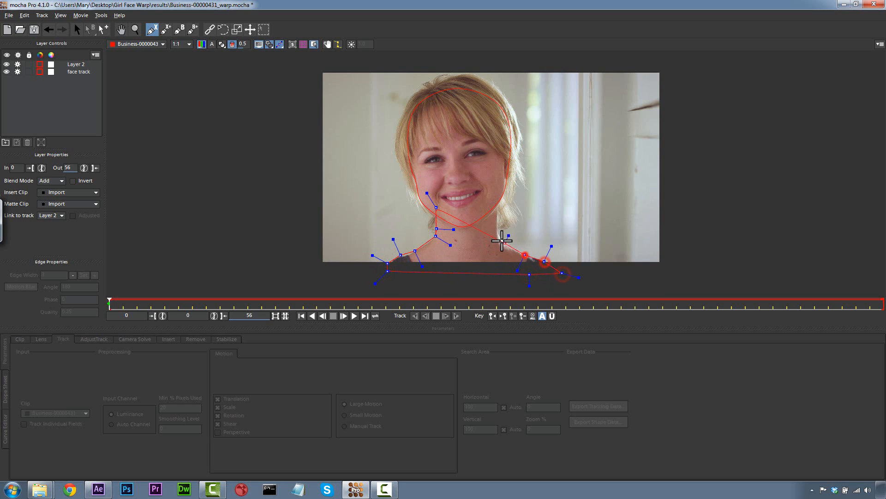
left_click(499, 230)
left_click(496, 205)
left_click(487, 189)
left_click(442, 199)
right_click(439, 202)
left_click(300, 144)
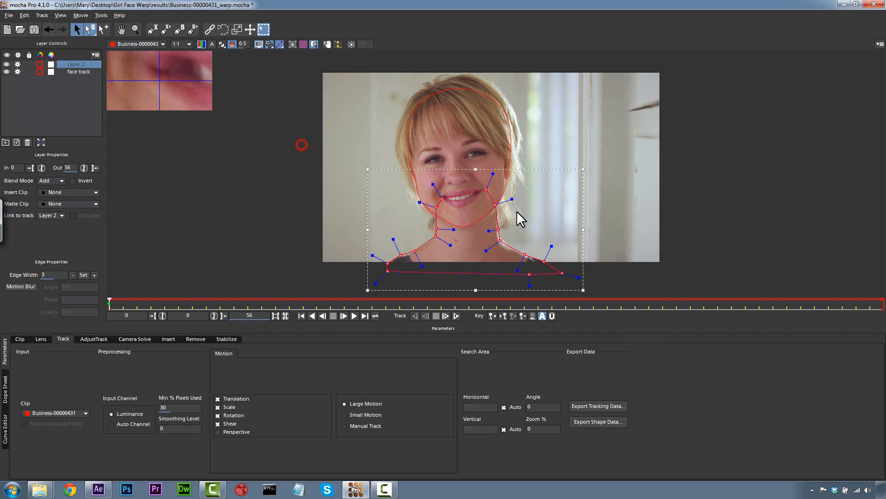
left_click_drag(511, 200, 507, 202)
Rename the neck and shoulder layer as "neck track".
double_click(84, 65)
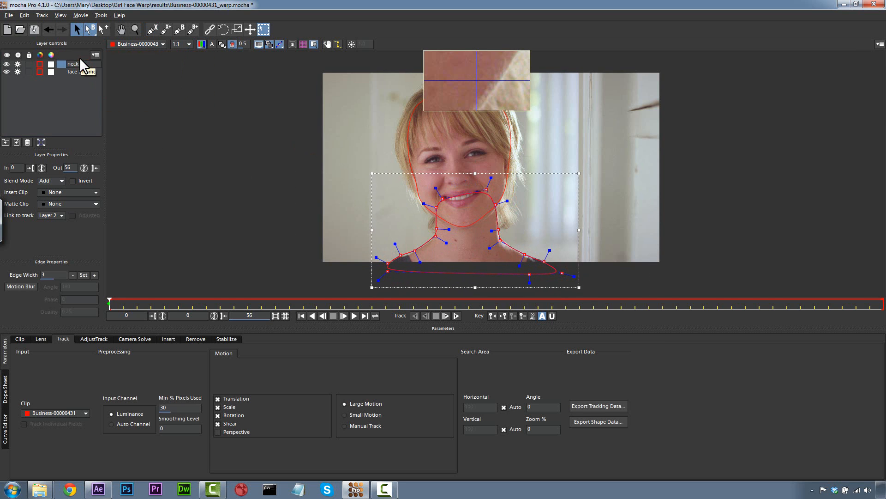
type("neck track")
key("Return")
Place the face track layer above neck track, track both shapes forward through the clip, and return to the first frame.
left_click_drag(75, 72, 77, 62)
left_click(457, 315)
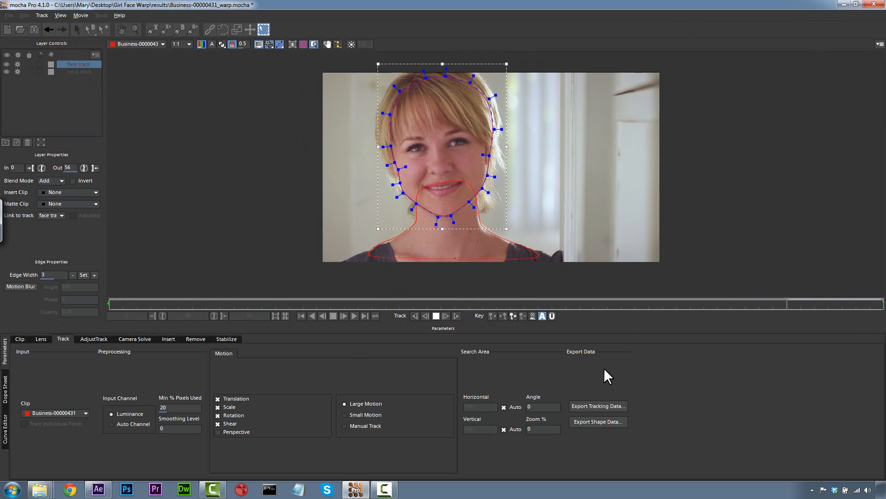
left_click_drag(884, 301, 27, 256)
Turn off processing and visibility for the face track and neck track layers.
left_click(16, 65)
left_click(17, 71)
left_click(6, 63)
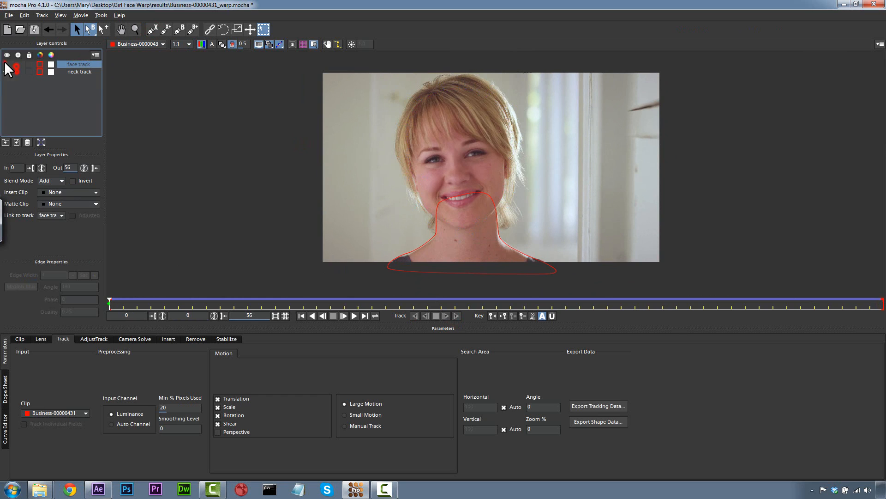
left_click(7, 72)
Draw an open X-spline in a new layer along the left edge of the face, from the temple to the chin.
left_click(151, 30)
left_click(401, 142)
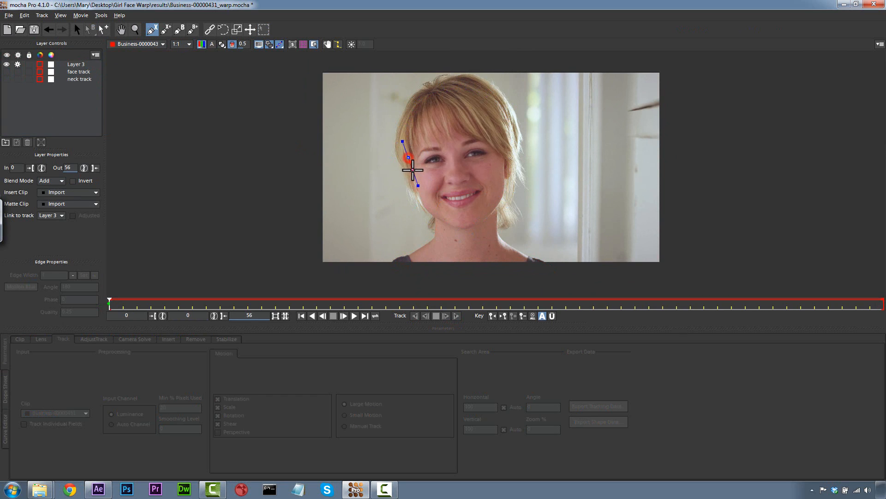
left_click(409, 158)
left_click(416, 172)
left_click(417, 185)
left_click(422, 197)
left_click(426, 208)
left_click(435, 216)
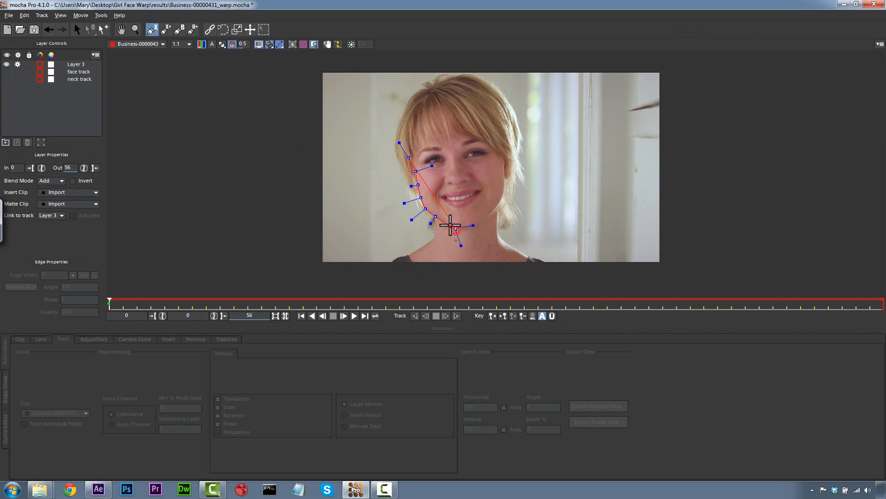
right_click(455, 219)
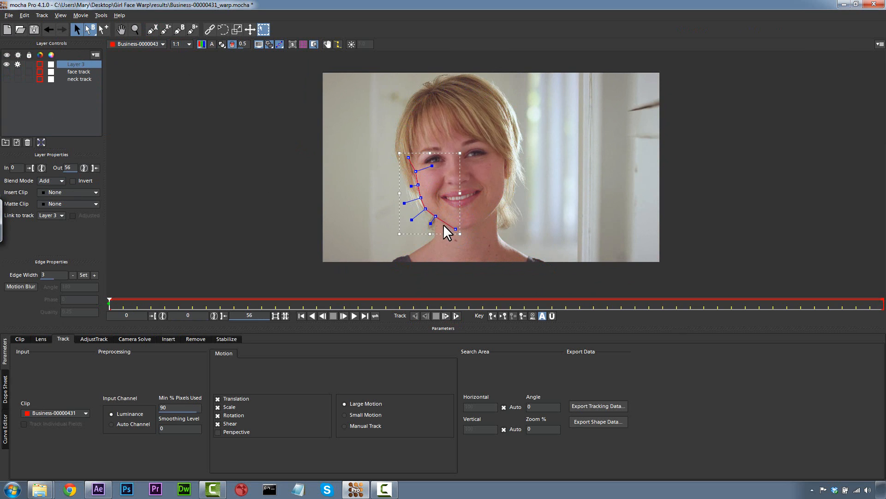
Close the left jawline spline and open it again.
right_click(456, 228)
mouse_move(477, 259)
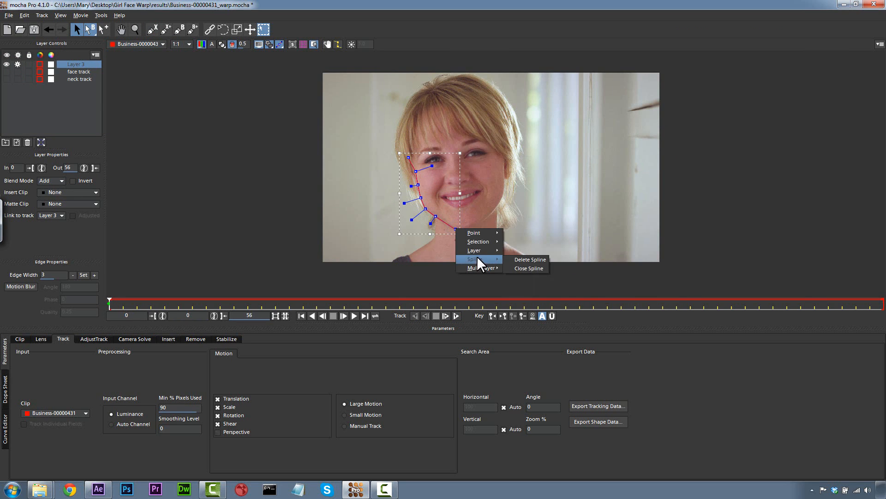
left_click(525, 265)
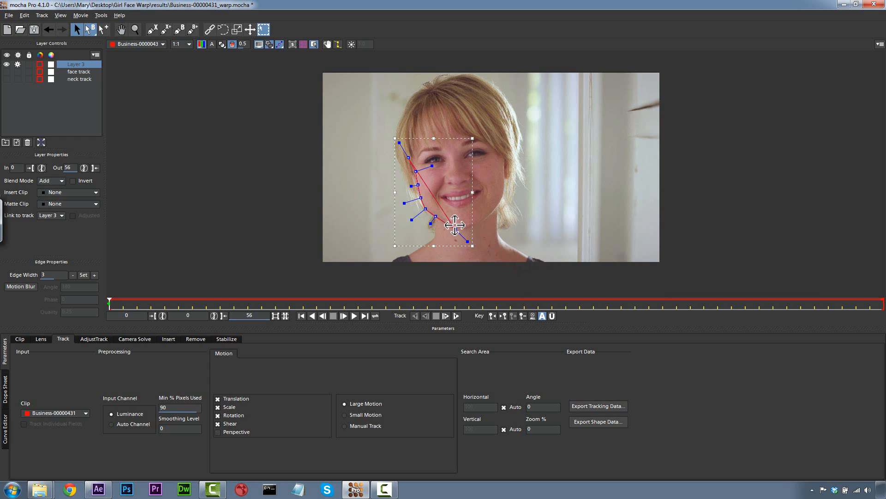
right_click(456, 228)
mouse_move(466, 232)
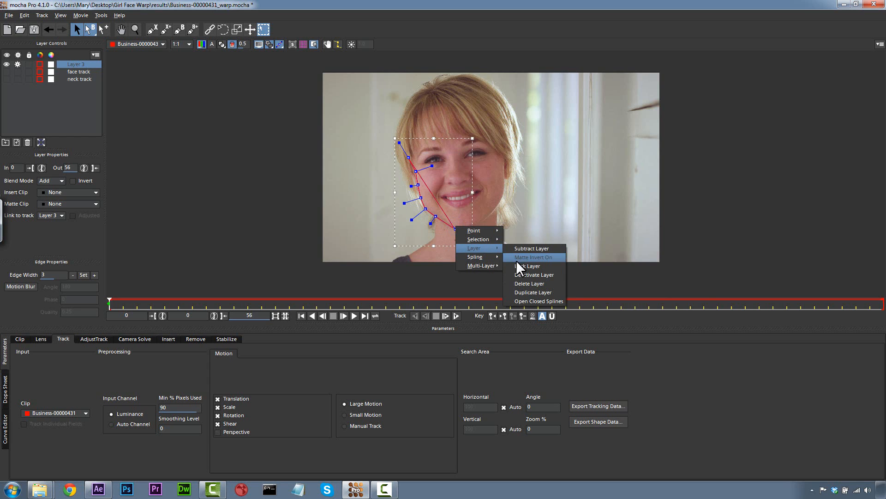
mouse_move(492, 259)
left_click(520, 266)
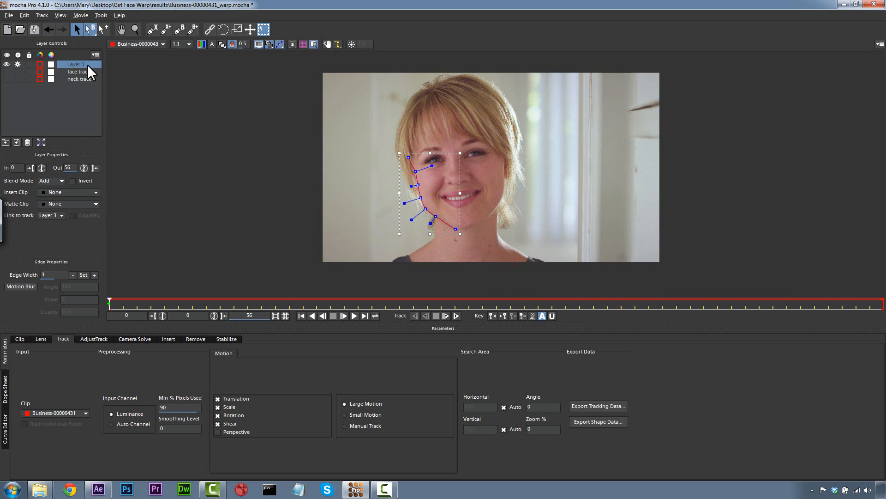
Draw an X-spline in a new layer along the right edge of the face, from the temple to the chin.
left_click(153, 30)
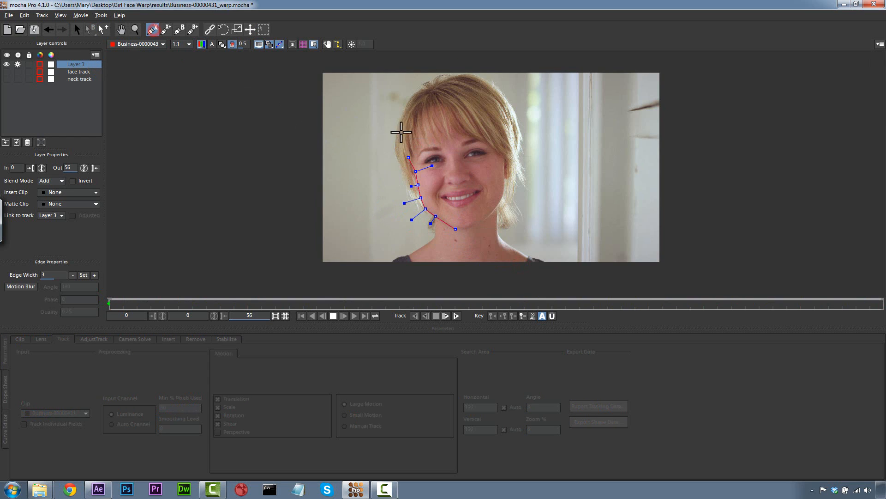
left_click(506, 150)
left_click(503, 169)
left_click(505, 191)
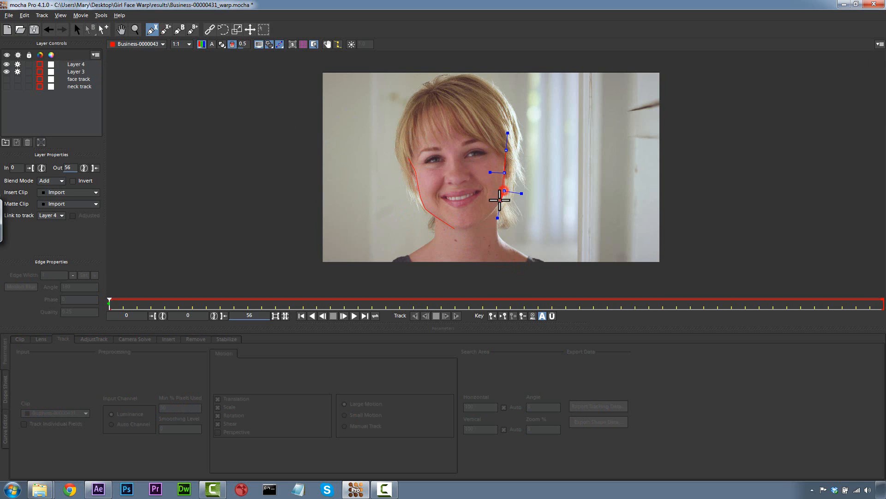
left_click(500, 201)
left_click(488, 215)
left_click(477, 226)
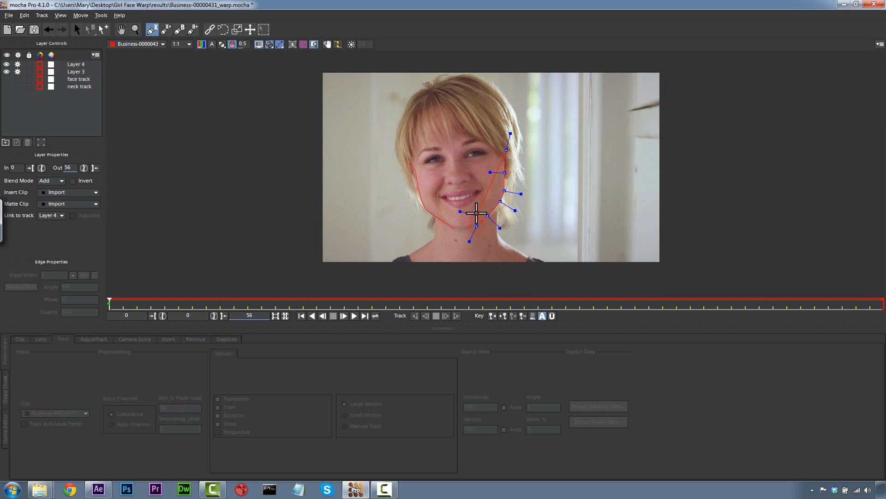
key("Escape")
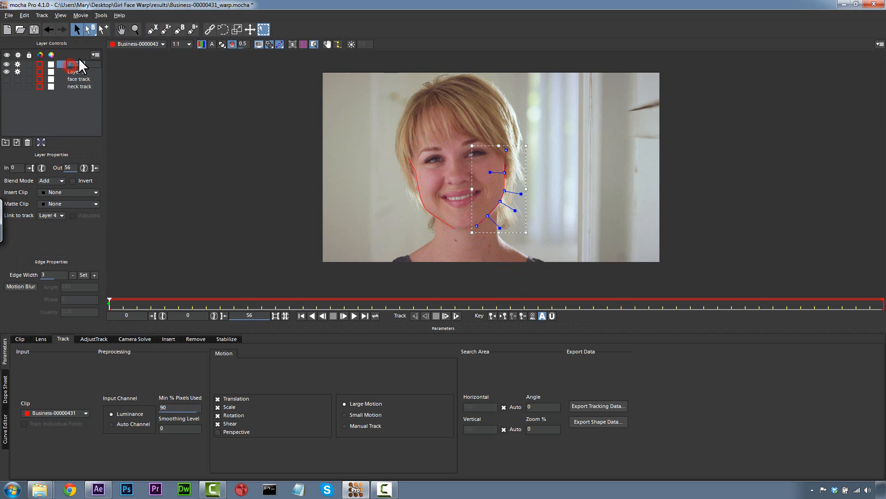
key("Return")
key("space")
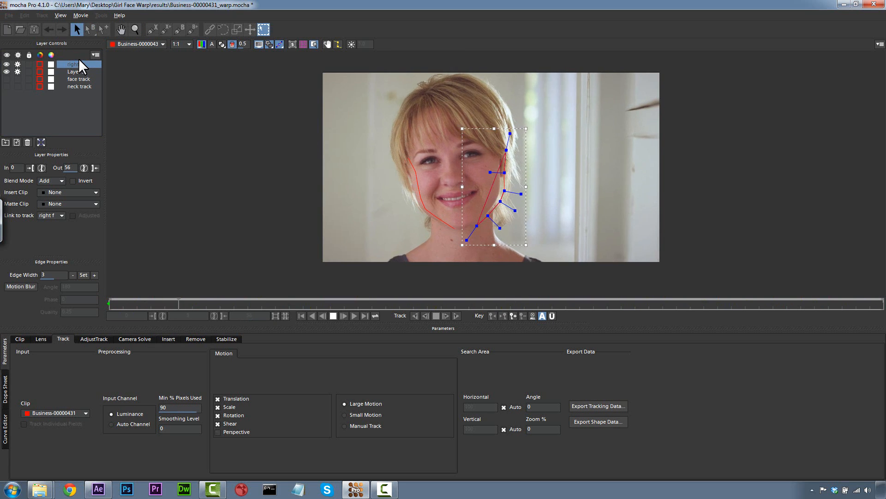
key("space")
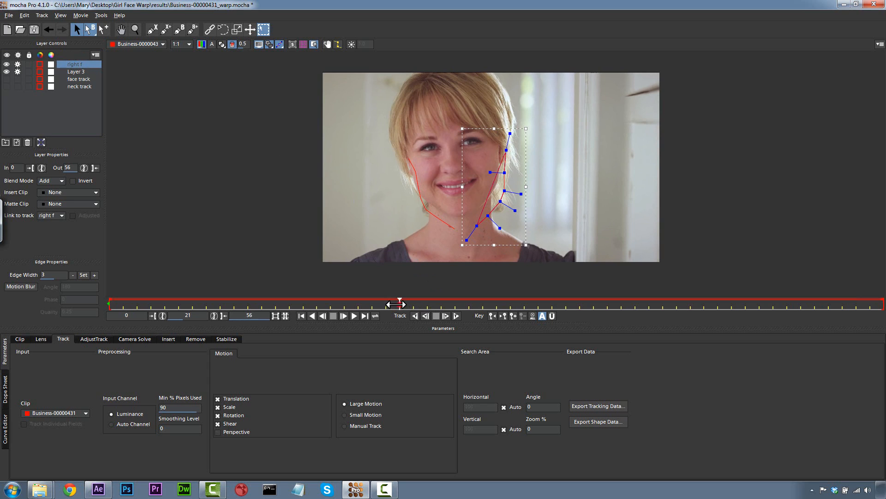
left_click_drag(396, 304, 109, 305)
Rename the right jawline layer as "right face from" and the left jawline layer as "left face from".
left_click(79, 70)
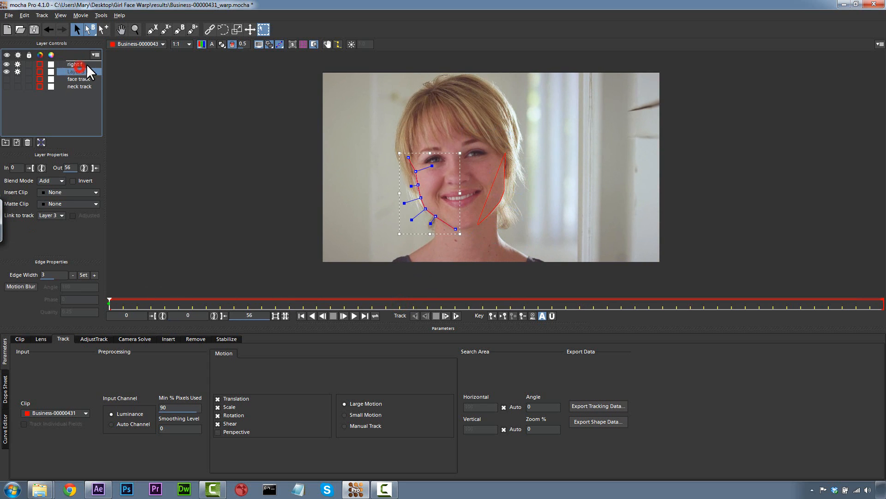
left_click(86, 64)
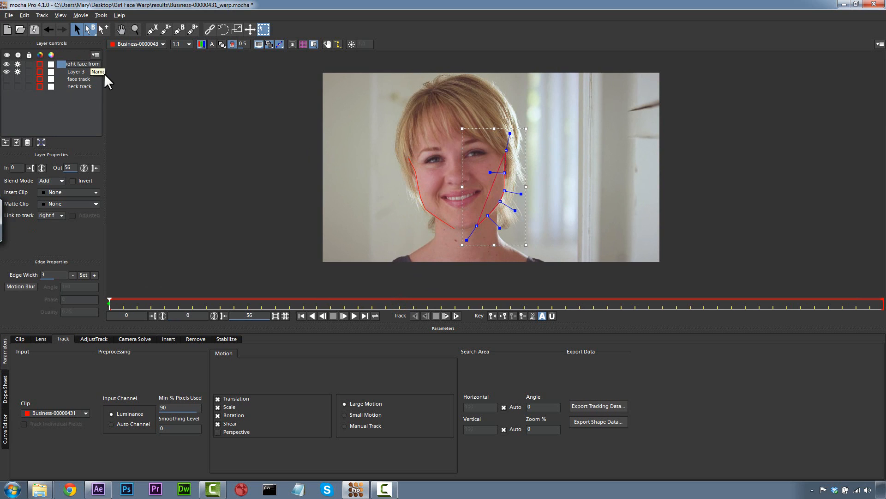
left_click(80, 69)
double_click(81, 71)
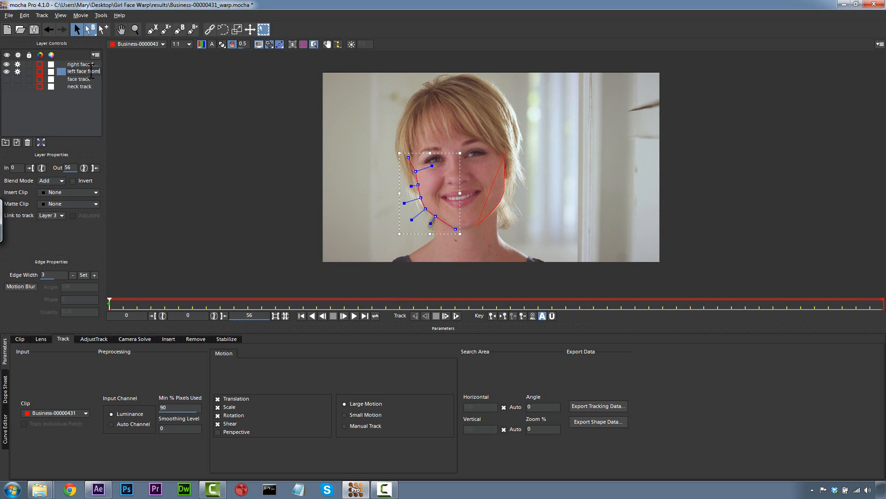
left_click(80, 111)
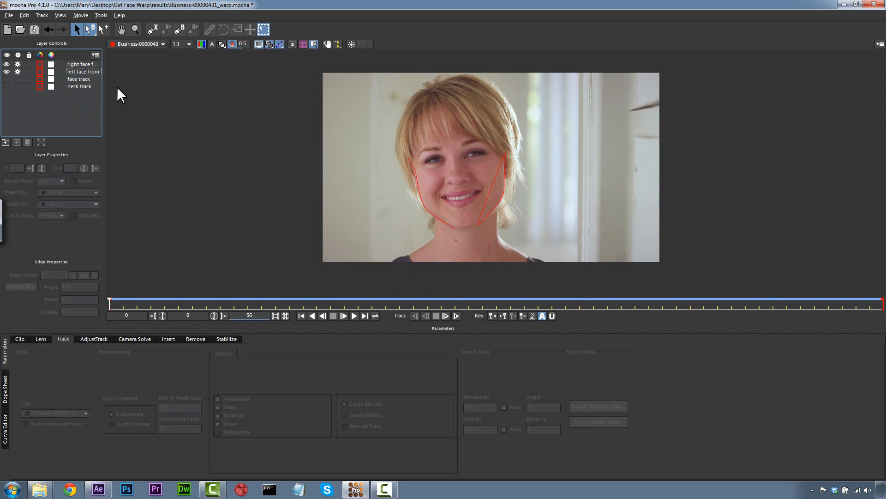
Convert the closed right jawline shape into an open spline and deselect it.
left_click(488, 197)
right_click(490, 191)
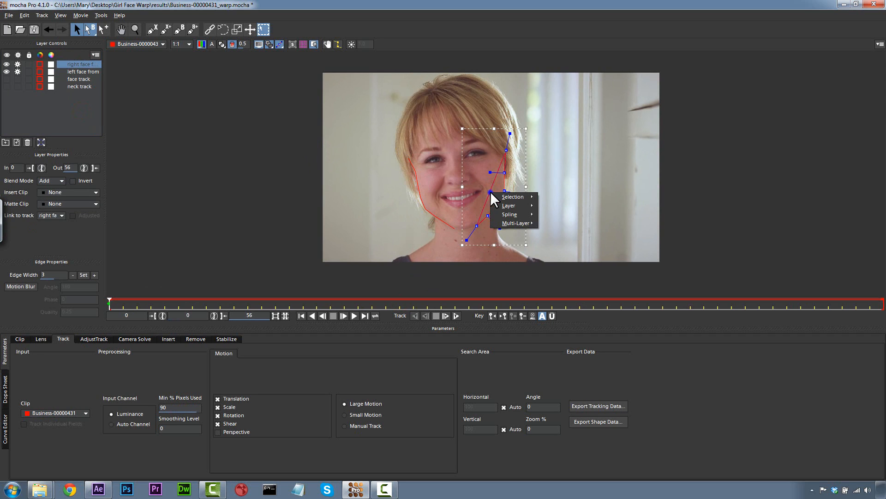
mouse_move(508, 213)
left_click(557, 224)
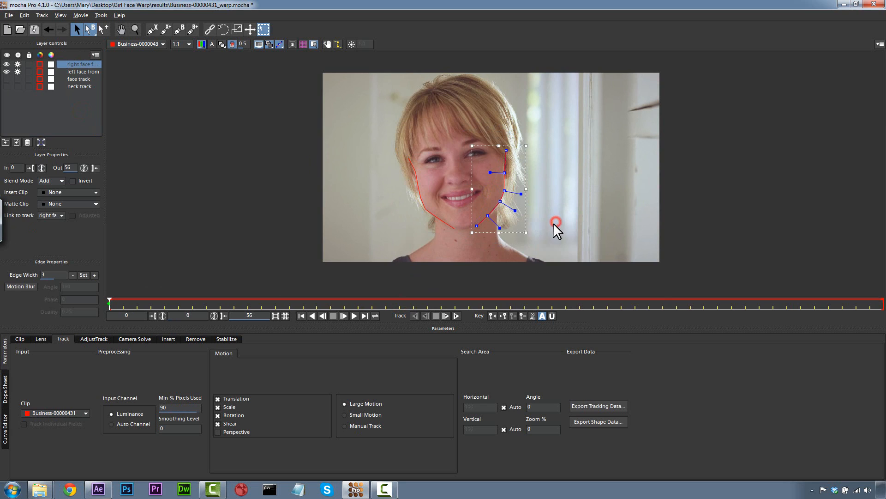
left_click(349, 187)
Link the "left face from" layer to the face track.
left_click(70, 65)
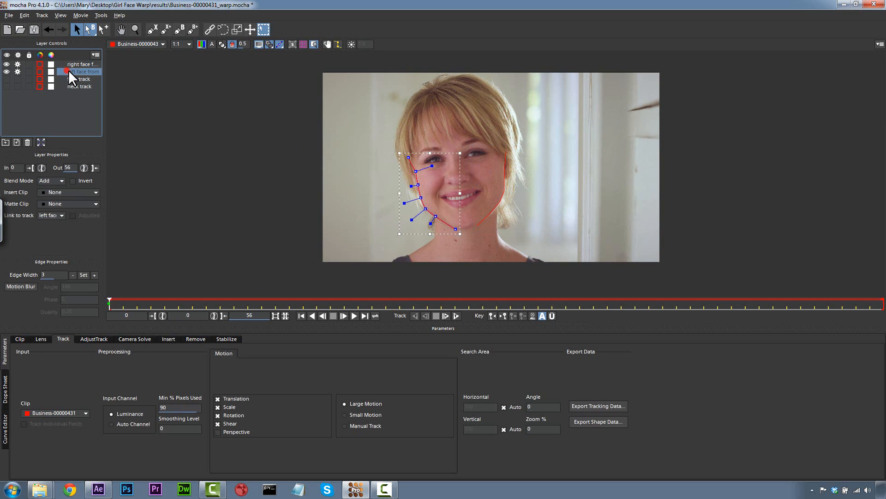
left_click(76, 72)
left_click(54, 203)
left_click(27, 208)
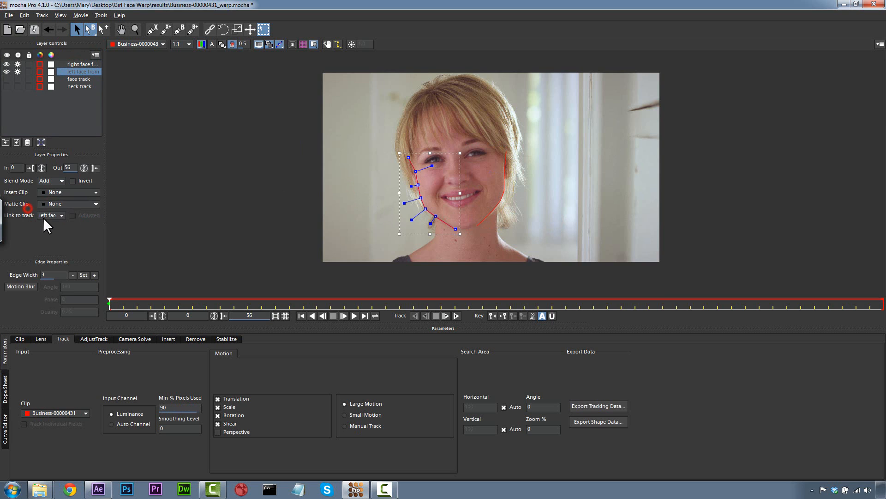
left_click(57, 234)
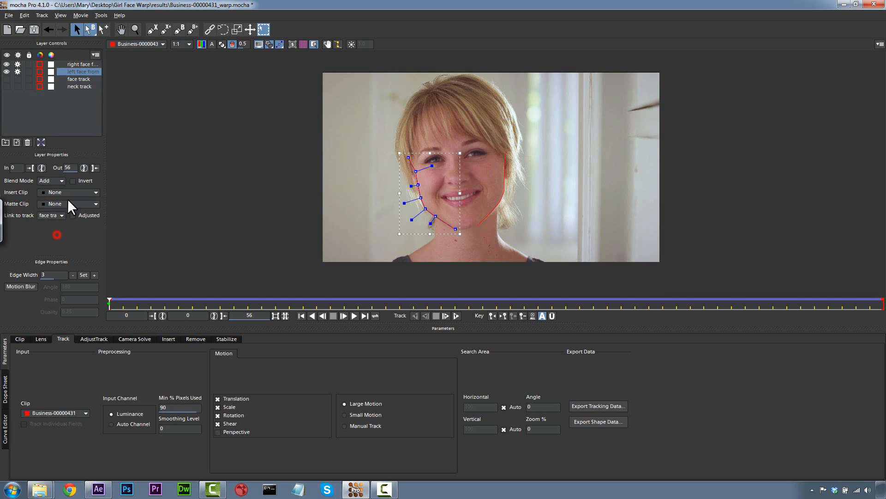
Link the "right face from" layer to the face track and scrub the clip to check the splines' motion.
left_click(75, 64)
left_click(50, 215)
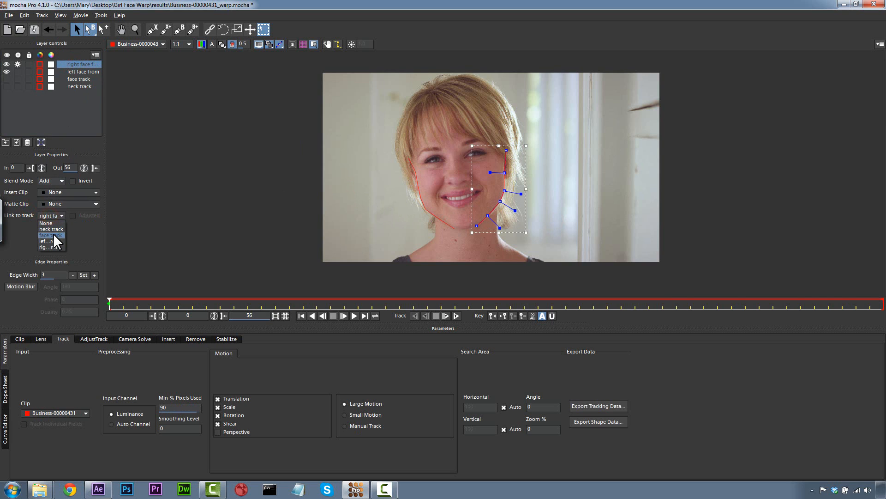
left_click(53, 235)
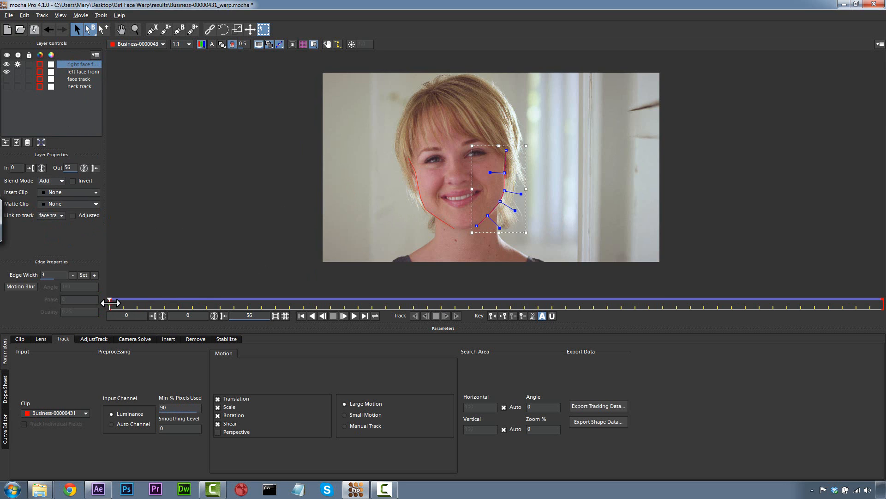
left_click_drag(110, 303, 18, 279)
Shorten the point handles on the right and left jawline splines to smooth both curves.
left_click(490, 172)
left_click_drag(521, 194, 511, 192)
left_click_drag(366, 150, 489, 282)
left_click(411, 219)
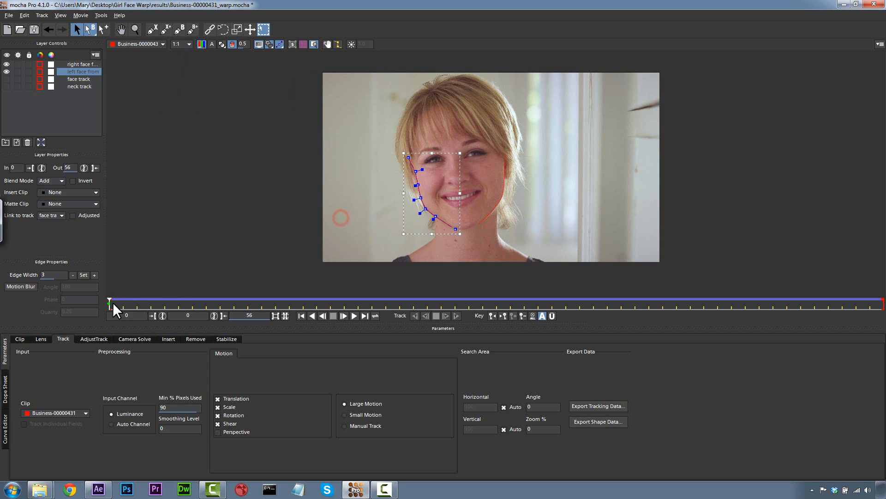
Go to frame 56 and move the lower points of the left jawline spline onto the edge of the face.
left_click_drag(110, 305, 879, 300)
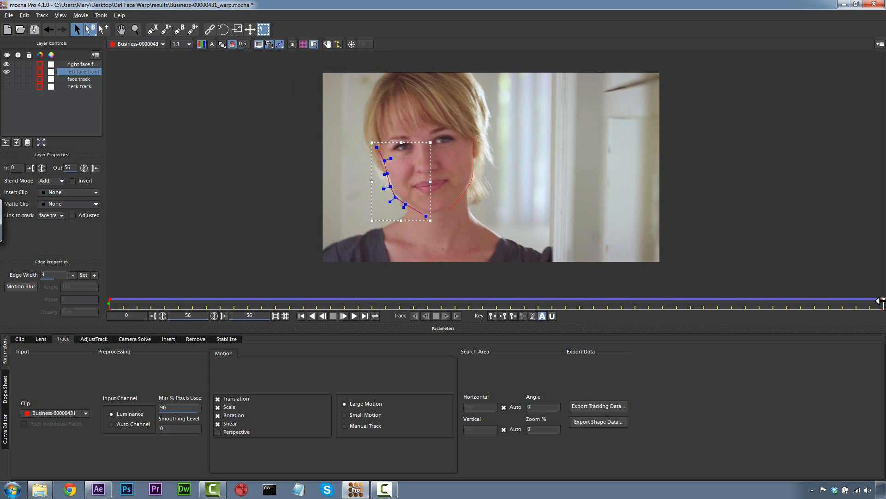
left_click_drag(441, 237, 379, 181)
left_click_drag(394, 198, 395, 195)
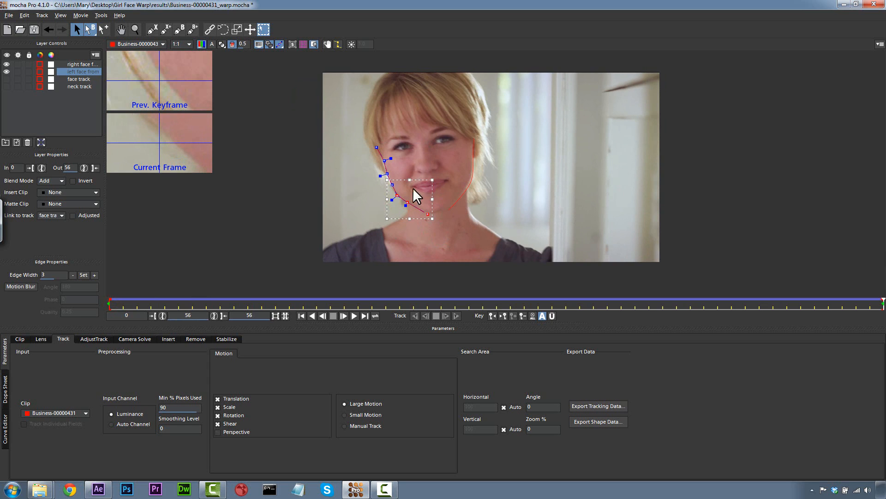
At frame 56, move the lower points of the right jawline spline onto the edge of the face.
left_click(472, 192)
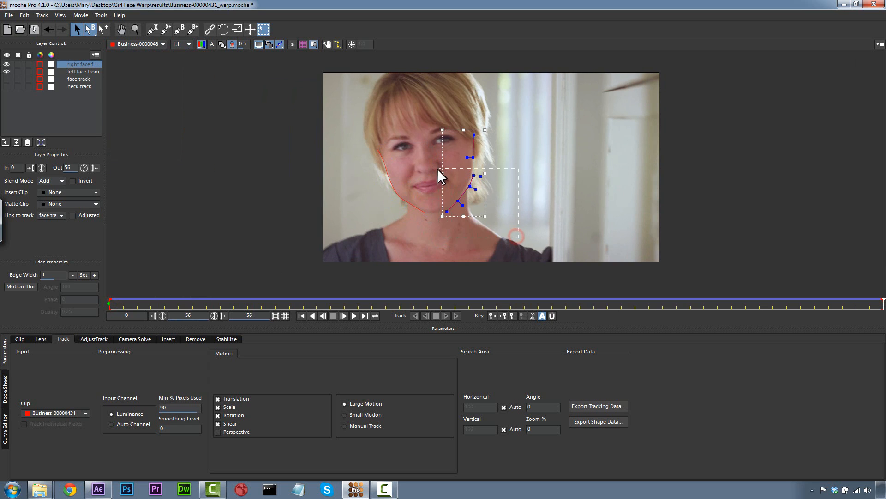
left_click_drag(437, 169, 438, 168)
left_click_drag(470, 186, 468, 185)
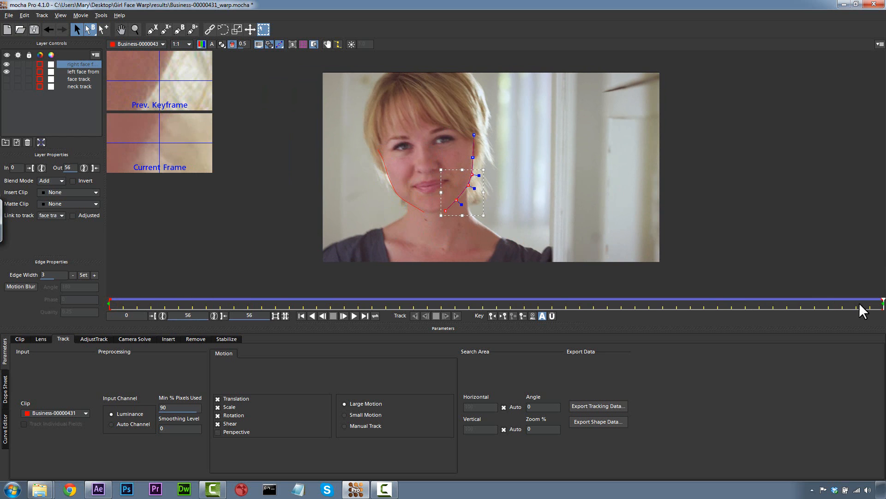
At frame 30, fit the lower points of both jawline splines to the face edge and scrub the clip to check them.
left_click_drag(879, 303, 430, 167)
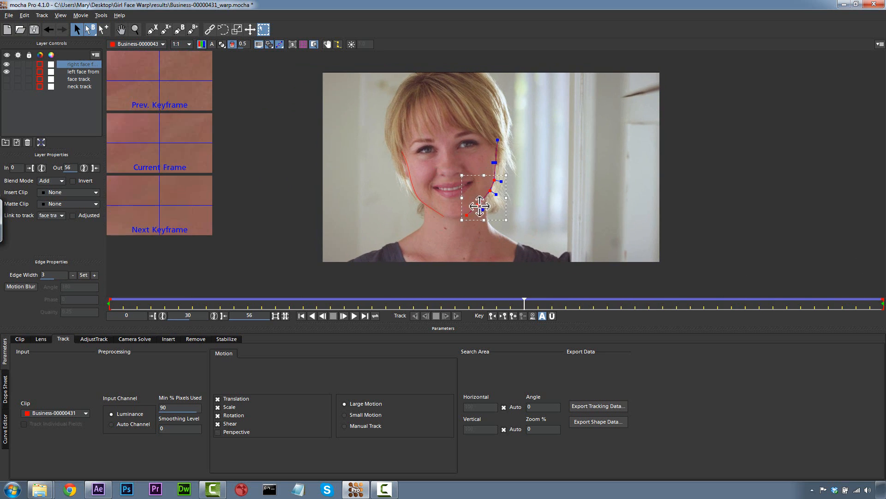
left_click_drag(478, 205, 475, 209)
left_click(430, 199)
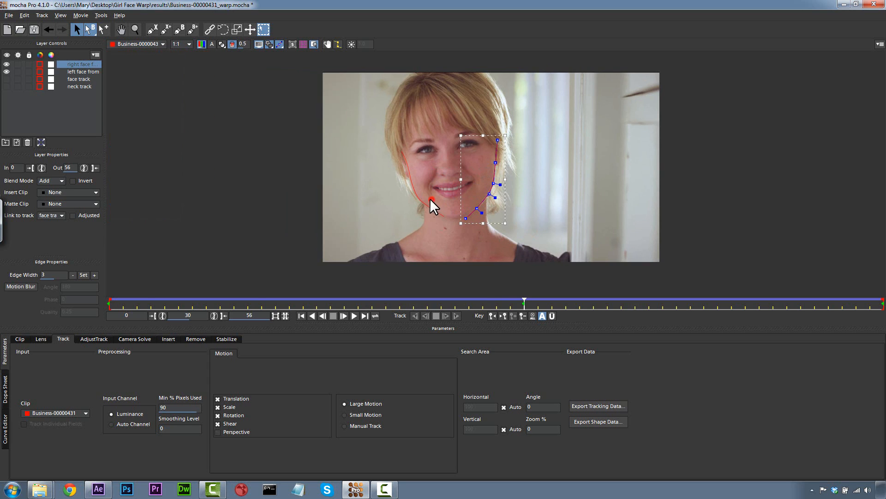
left_click(419, 197)
left_click_drag(368, 142, 450, 239)
left_click_drag(417, 199, 416, 201)
left_click(343, 202)
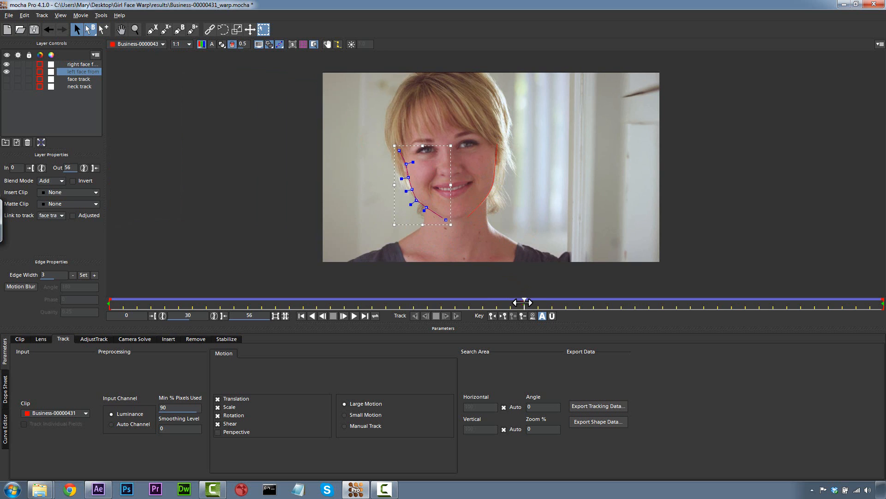
left_click_drag(523, 302, 880, 286)
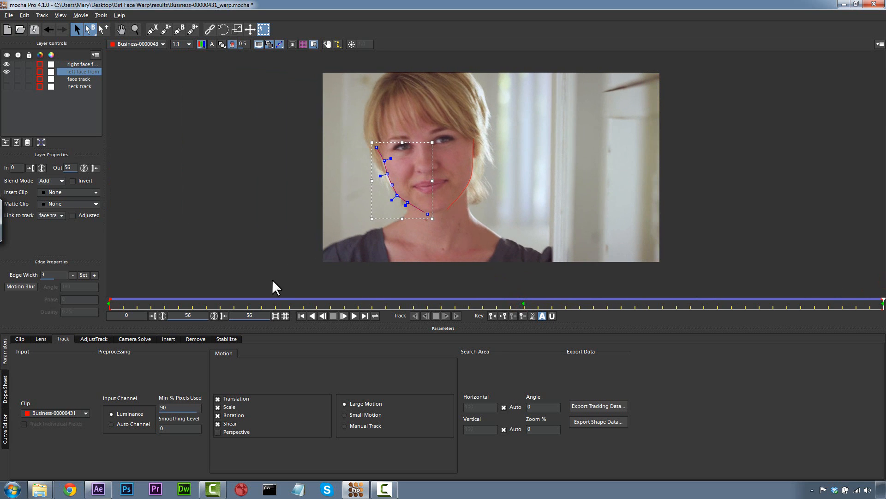
left_click(278, 302)
left_click_drag(276, 303, 50, 230)
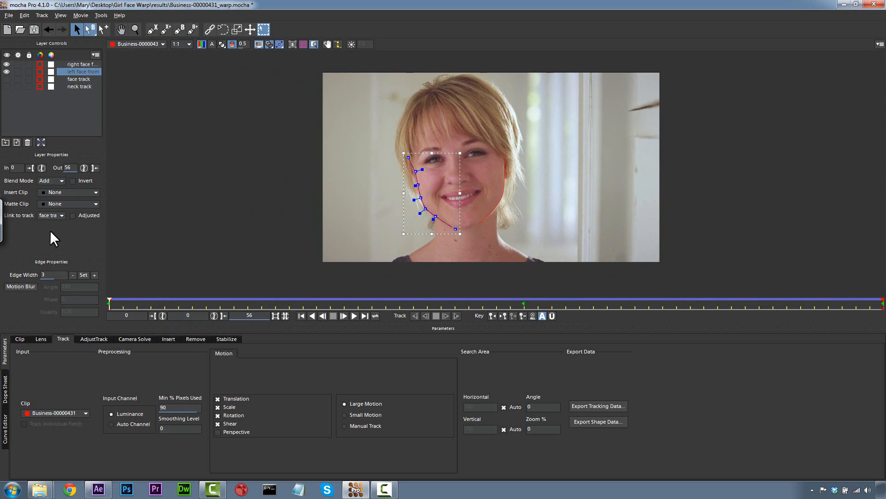
Duplicate the "right face from" and "left face from" layers together.
left_click(86, 64)
left_click(85, 71, "ctrl")
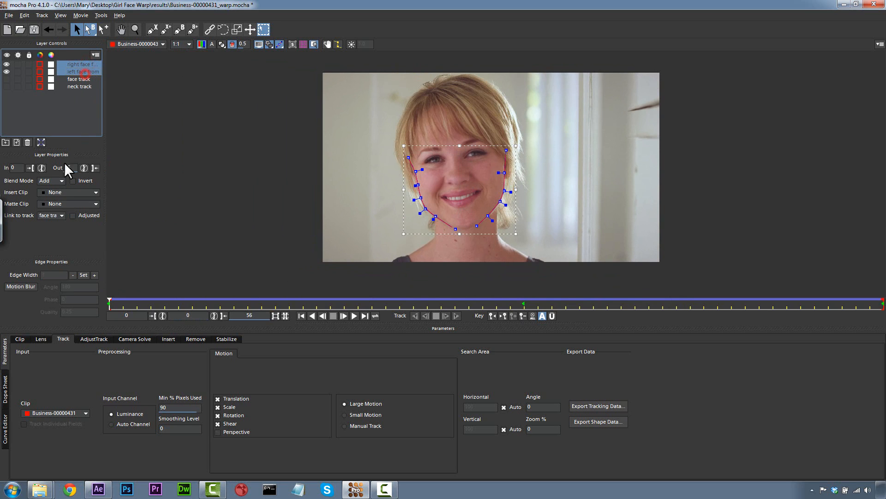
left_click(16, 141)
Rename the two copies "left face to" and "right face to", and hide both original "from" layers.
left_click(88, 79)
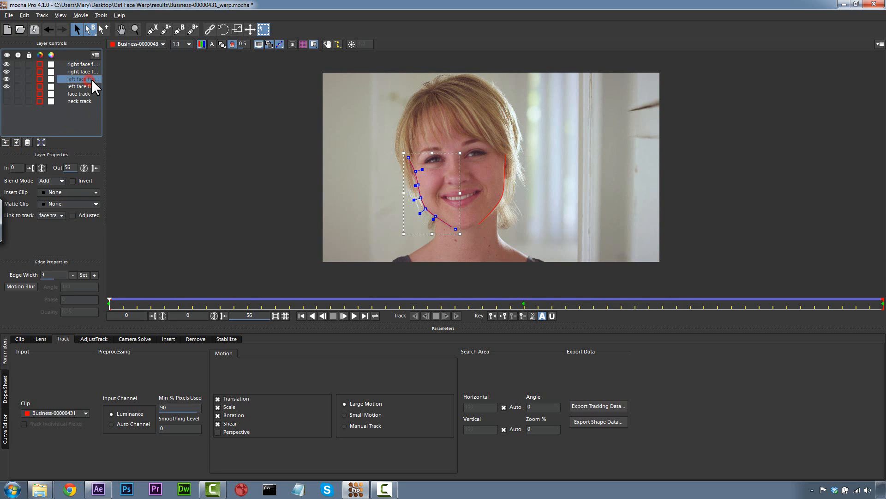
double_click(91, 79)
key("BackSpace")
key("BackSpace")
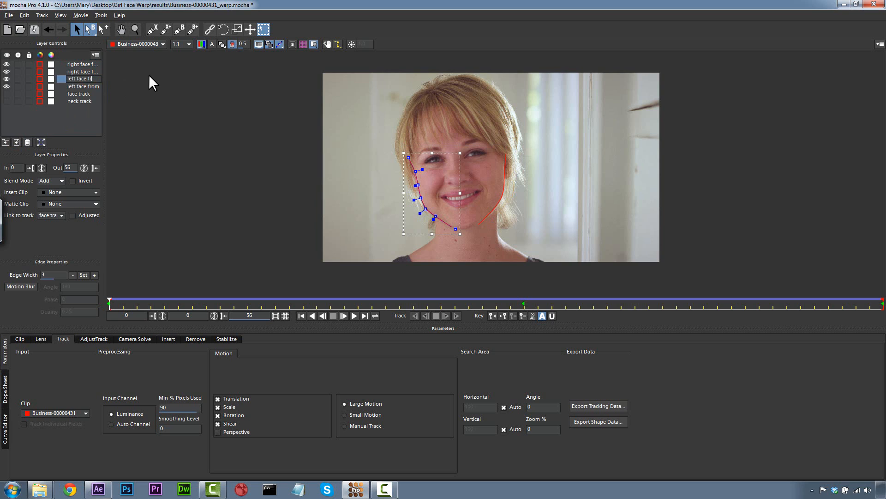
type("to")
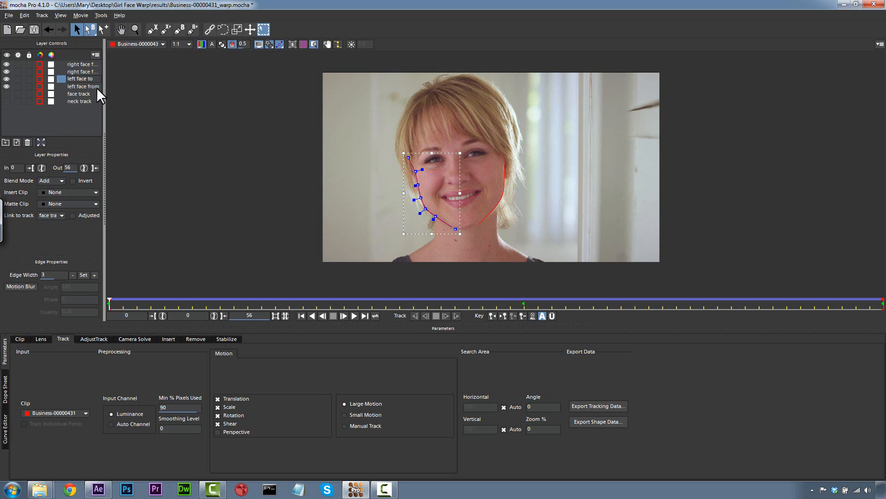
left_click(90, 63)
double_click(92, 64)
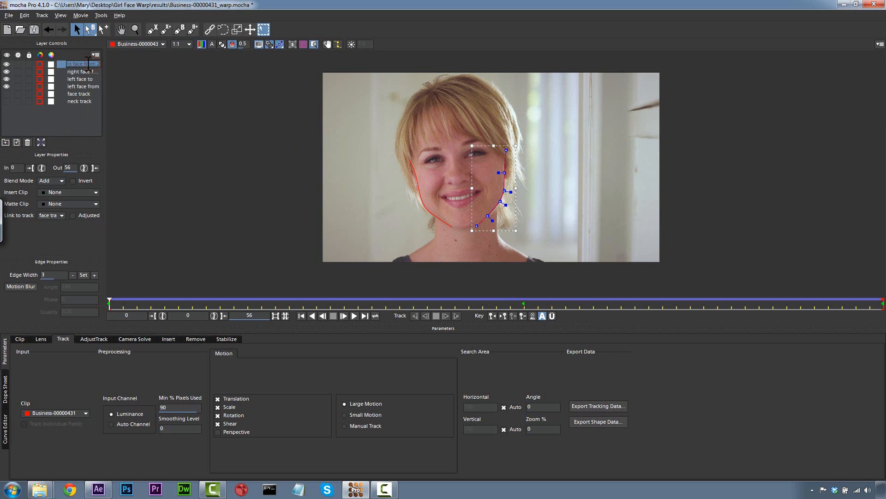
type("to")
left_click(7, 72)
left_click(8, 86)
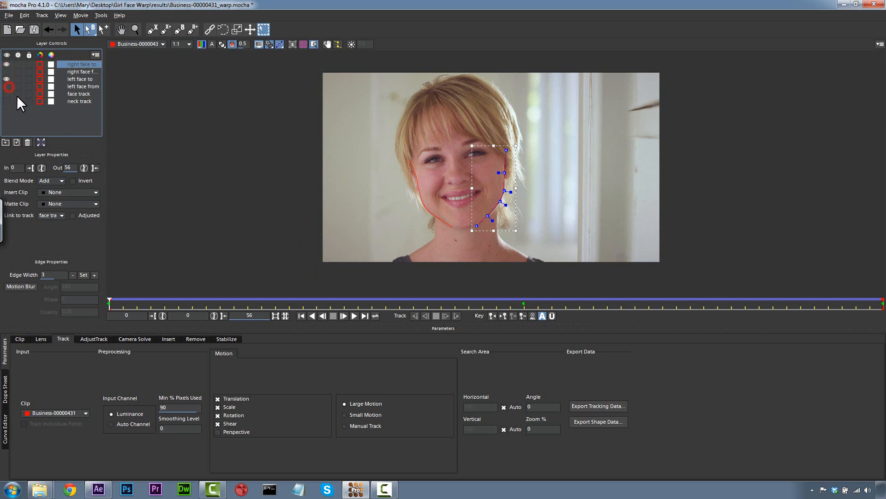
Turn on Uberkey and shift the whole "left face to" and "right face to" splines inward onto the cheeks.
left_click(75, 79)
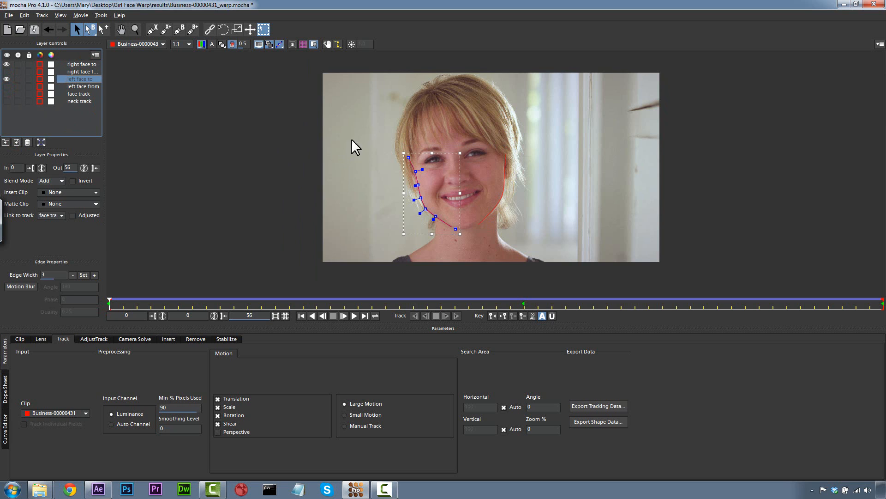
left_click(552, 317)
left_click_drag(365, 131, 470, 254)
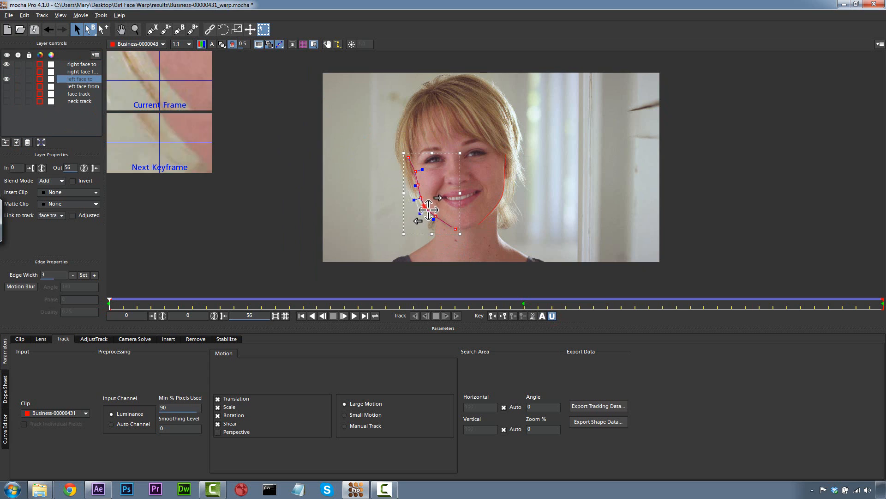
left_click_drag(427, 210, 436, 206)
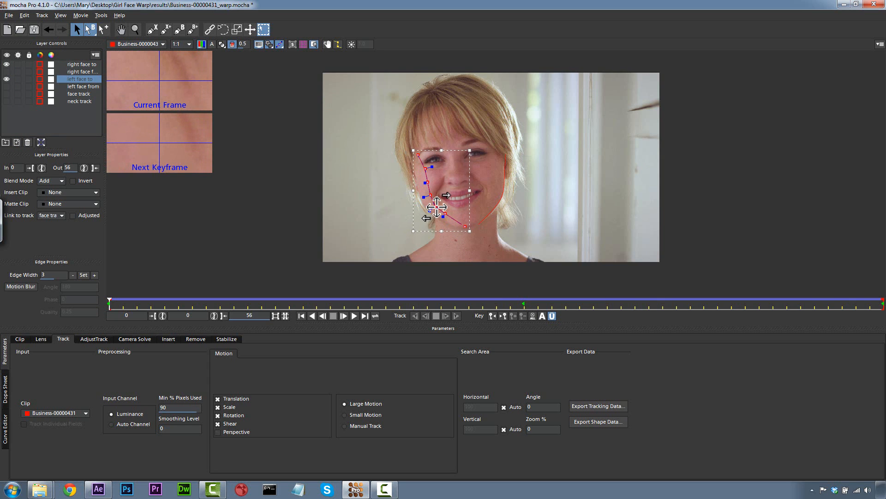
left_click(499, 189)
left_click_drag(506, 195, 494, 193)
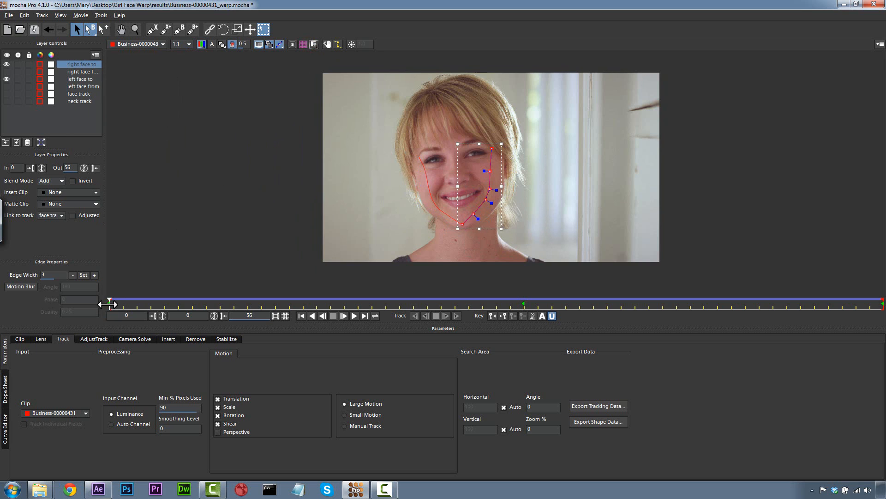
left_click_drag(109, 301, 24, 252)
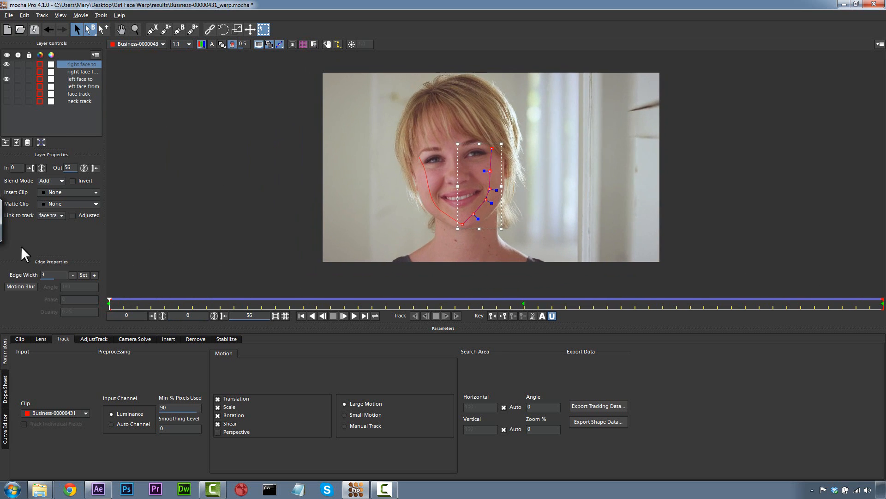
Show both face "from" layers again and nudge the "left face to" spline slightly further inward.
left_click(78, 72)
left_click(7, 72)
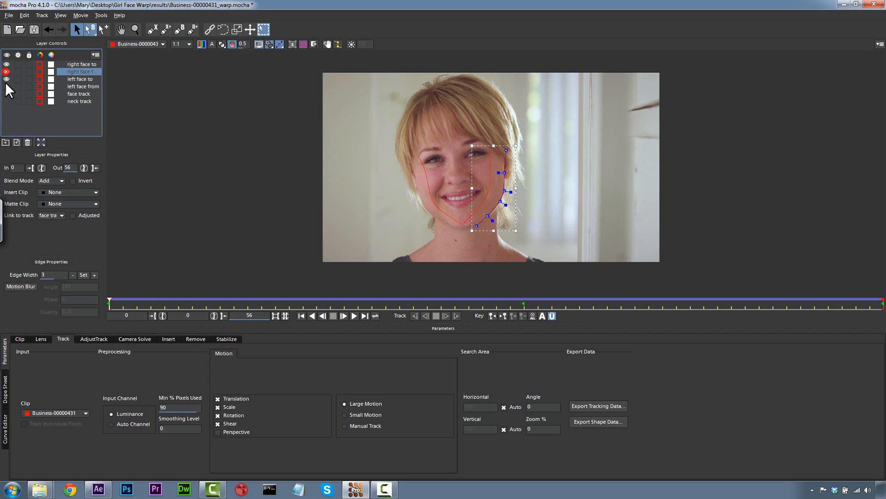
left_click(7, 87)
left_click(424, 202)
left_click_drag(492, 252, 493, 252)
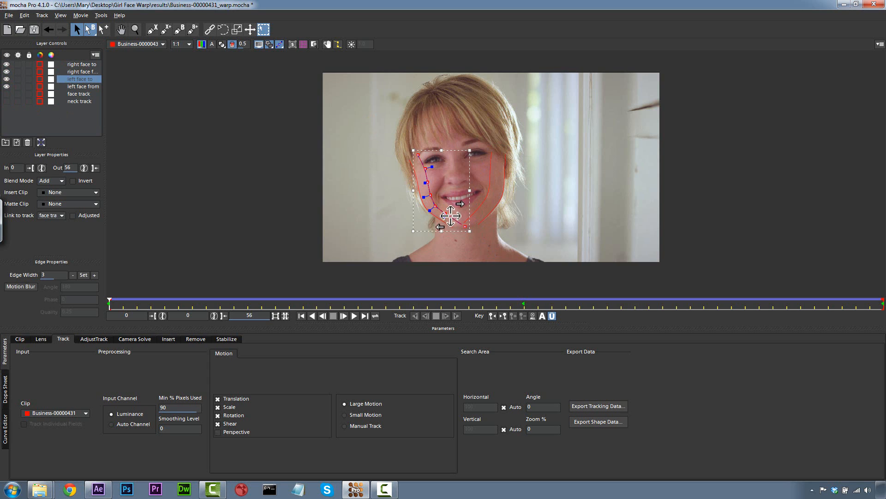
left_click_drag(447, 215, 449, 215)
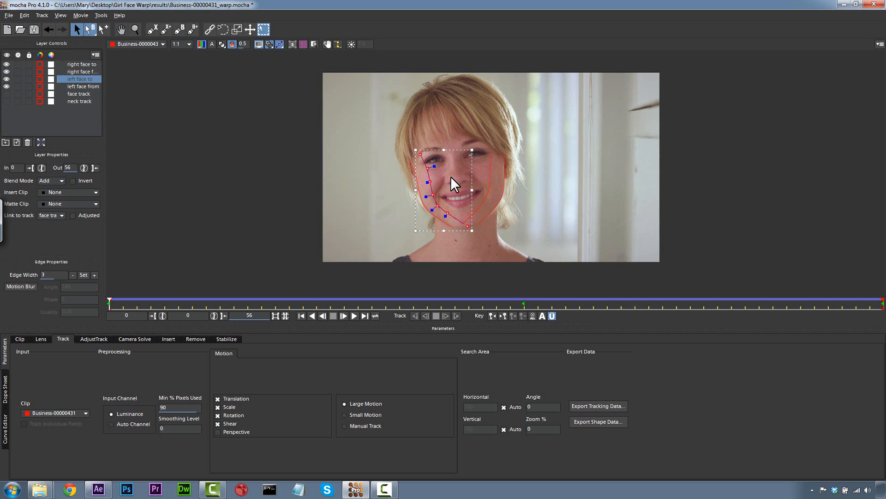
Draw an open X-spline down the left side of the neck to the shoulder and name it "left neck from".
left_click(84, 64)
left_click(156, 31)
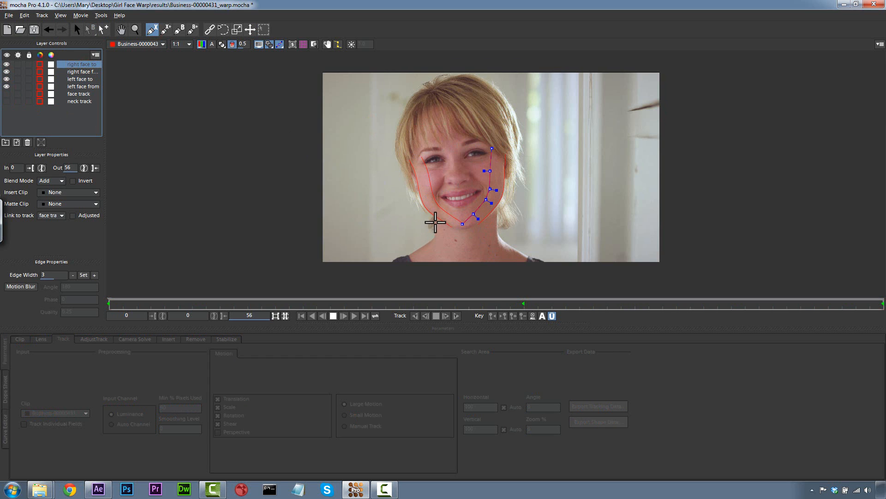
left_click(436, 218)
left_click(435, 236)
left_click(399, 259)
right_click(411, 230)
mouse_move(368, 196)
left_mouse_down()
mouse_move(453, 245)
mouse_move(460, 268)
left_mouse_up()
double_click(68, 64)
type("left neck from")
key("Return")
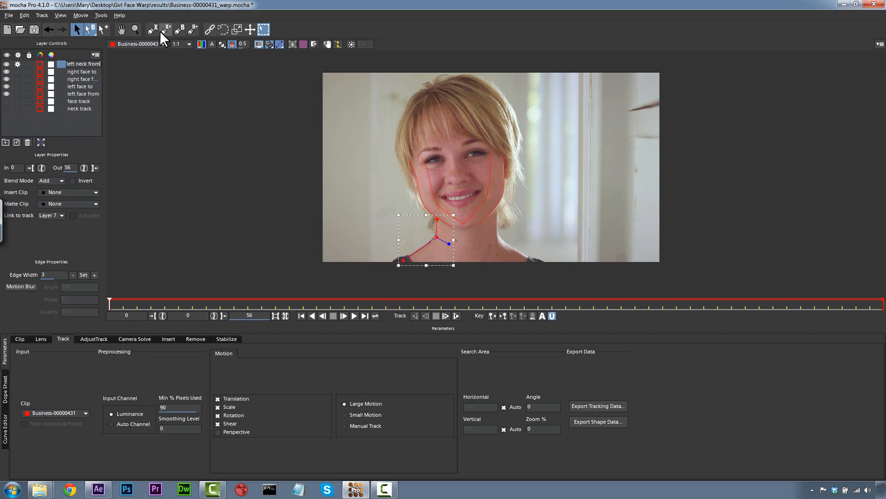
Draw an open X-spline down the right side of the neck to the shoulder and raise the top points of both neck splines.
left_click(156, 31)
left_click(497, 208)
left_click(498, 236)
left_click(531, 258)
right_click(541, 242)
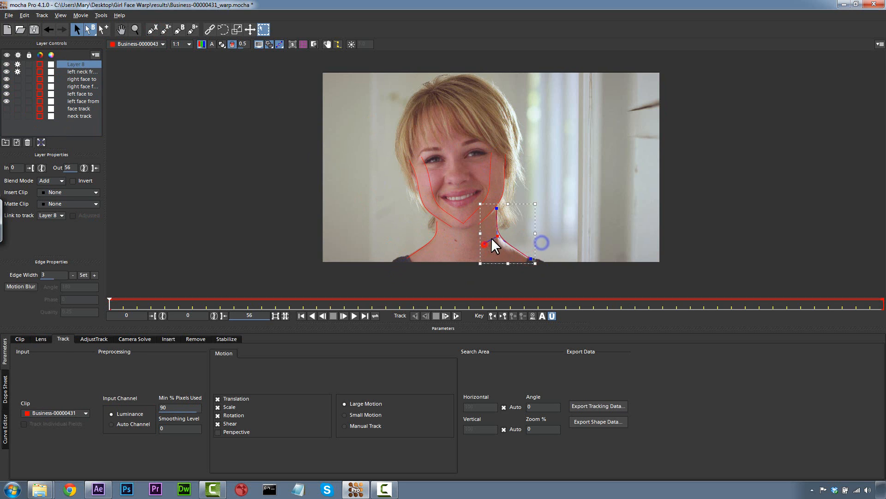
left_click_drag(498, 236, 498, 206)
left_click(505, 216)
left_click(497, 207)
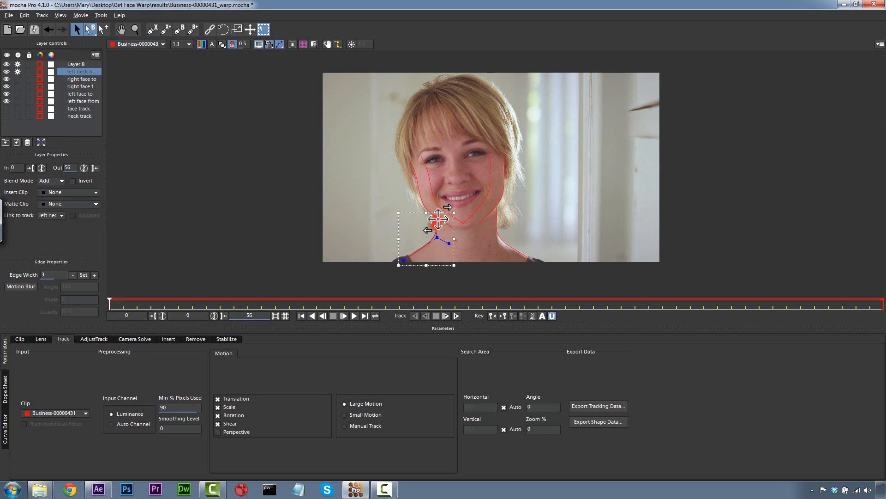
Name the new layer "right neck from" and link the neck splines to the neck track.
double_click(77, 64)
type("ri")
left_click(119, 90)
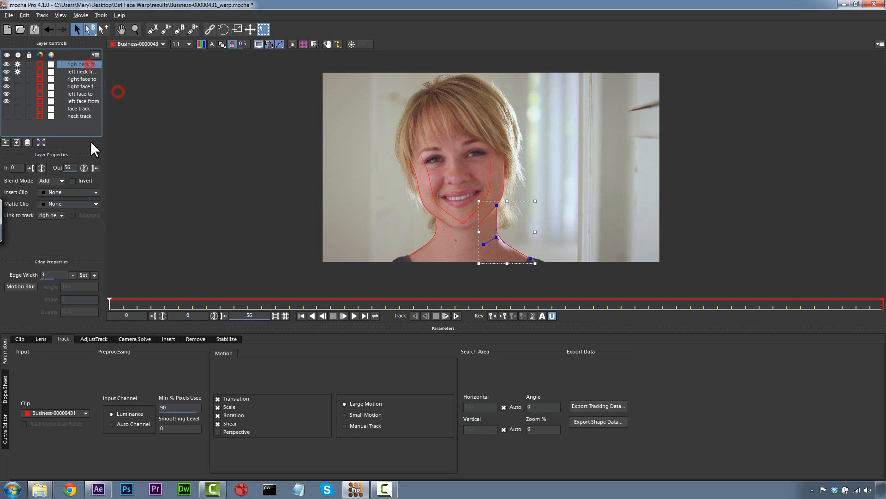
left_click(51, 216)
left_click(52, 229)
double_click(77, 64)
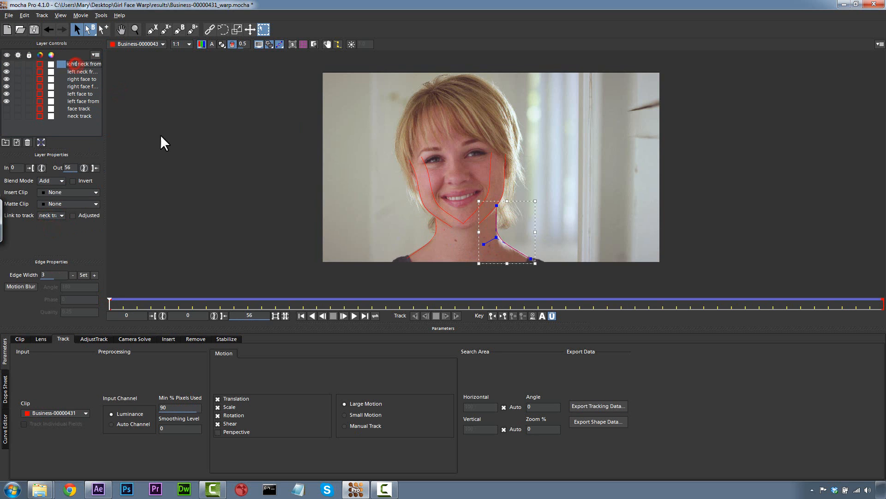
left_click(166, 108)
Duplicate the "left neck from" and "right neck from" layers together.
left_click(434, 233)
left_click_drag(110, 302, 109, 281)
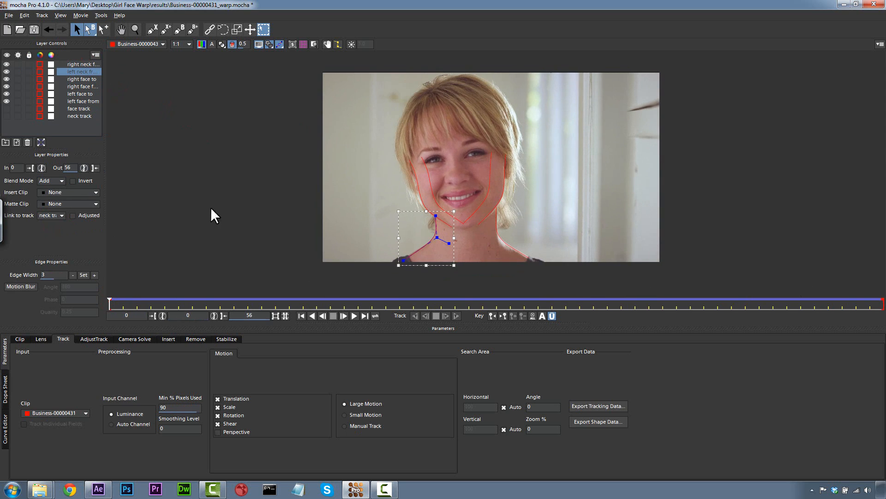
left_click(81, 66, "ctrl")
left_click(17, 142)
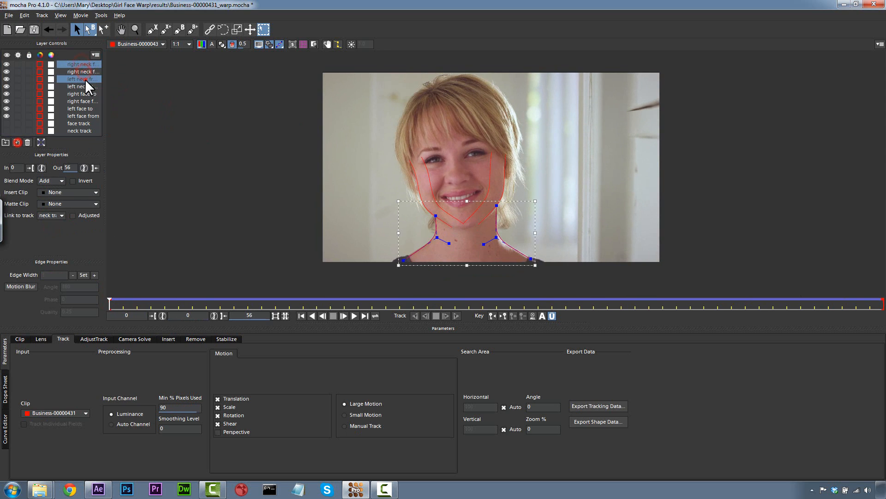
Rename the copies "left neck to" and "right neck to", and hide all the other face and neck layers.
double_click(85, 79)
type("left neck to")
left_click(166, 84)
left_click(91, 63)
double_click(92, 64)
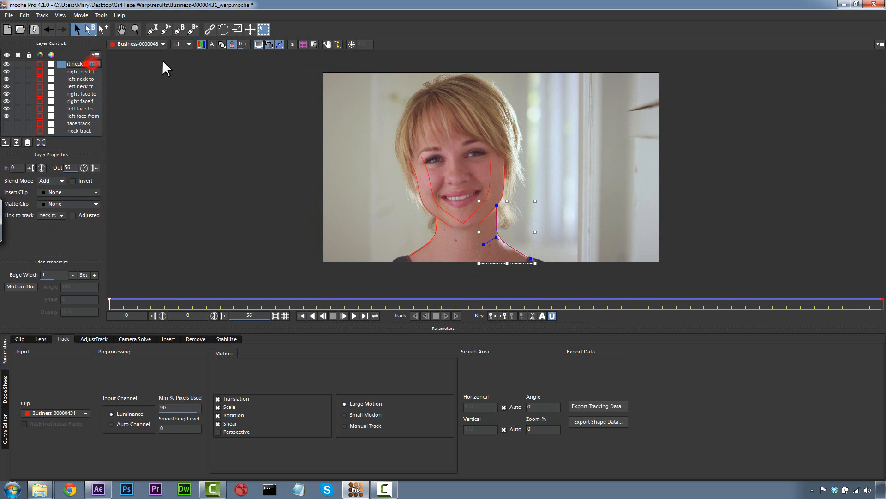
left_click(6, 72)
left_click_drag(6, 86, 6, 115)
left_click(373, 204)
left_click(437, 241)
left_click_drag(440, 243, 448, 247)
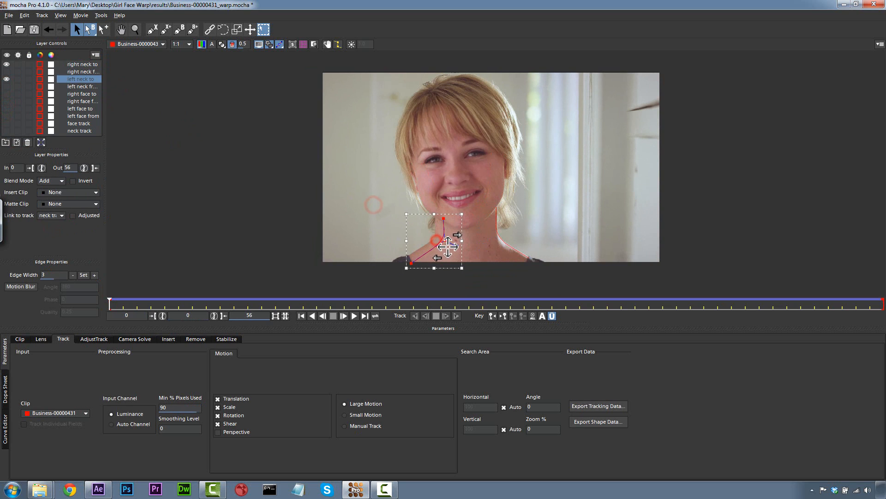
key("ctrl+z")
Move the upper points of the "left neck to" and "right neck to" splines inward, leaving the shoulder points in place.
left_click_drag(400, 180, 448, 249)
left_click_drag(437, 236, 447, 242)
left_click_drag(486, 202, 509, 251)
left_click_drag(497, 237, 485, 246)
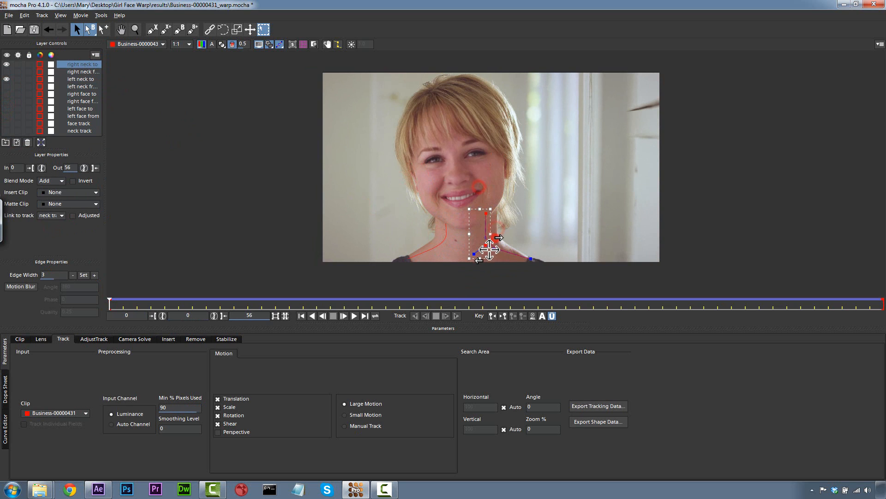
left_click(502, 226)
left_click_drag(486, 214, 486, 219)
Turn on Autokey and adjust the upper point of the "left neck to" spline at frame 56.
left_click_drag(107, 303, 882, 296)
left_click_drag(417, 217, 421, 203)
left_click_drag(883, 303, 65, 283)
left_click(542, 314)
left_click_drag(108, 303, 885, 337)
left_click_drag(421, 203, 422, 210)
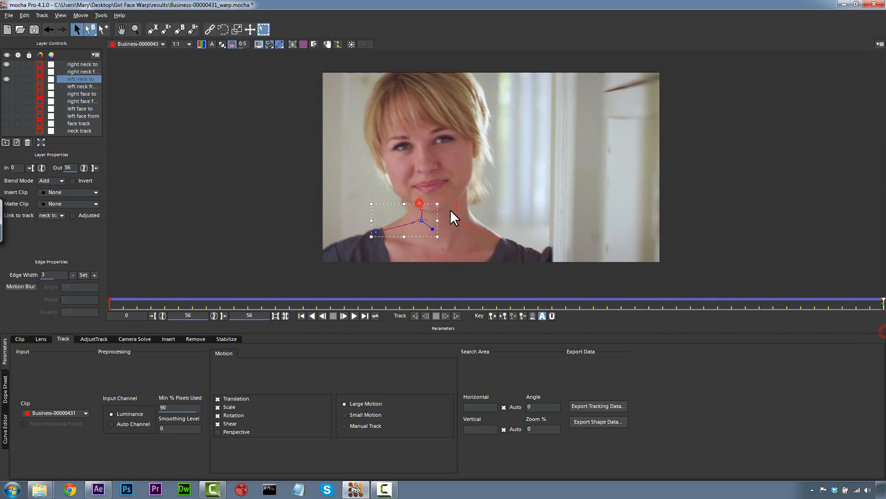
left_click_drag(880, 304, 107, 290)
Show all the face and neck "from" and "to" layers again and save the project.
left_click(228, 188)
left_click(6, 71)
left_click(6, 86)
left_click(7, 94)
left_click(7, 101)
left_click(6, 109)
left_click(6, 115)
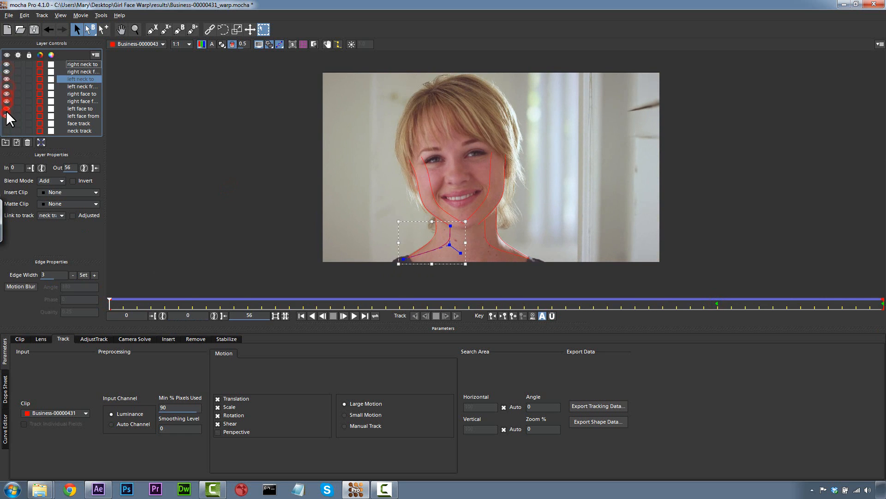
left_click(214, 148)
left_click(8, 16)
left_click(22, 63)
Draw a closed X-Spline around the woman's hair, neck and shoulders, extending below the frame edge, at frame 0.
left_click(152, 31)
left_click(446, 81)
left_click(424, 90)
left_click(412, 106)
left_click(405, 122)
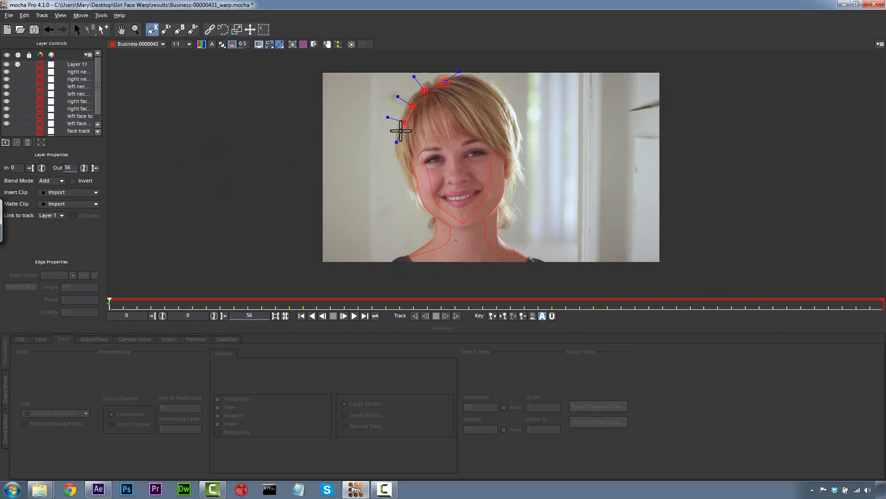
left_click(398, 143)
left_click(400, 160)
left_click(411, 181)
left_click(415, 197)
left_click(507, 237)
left_click(500, 225)
left_click(501, 206)
left_click(509, 188)
left_click(514, 169)
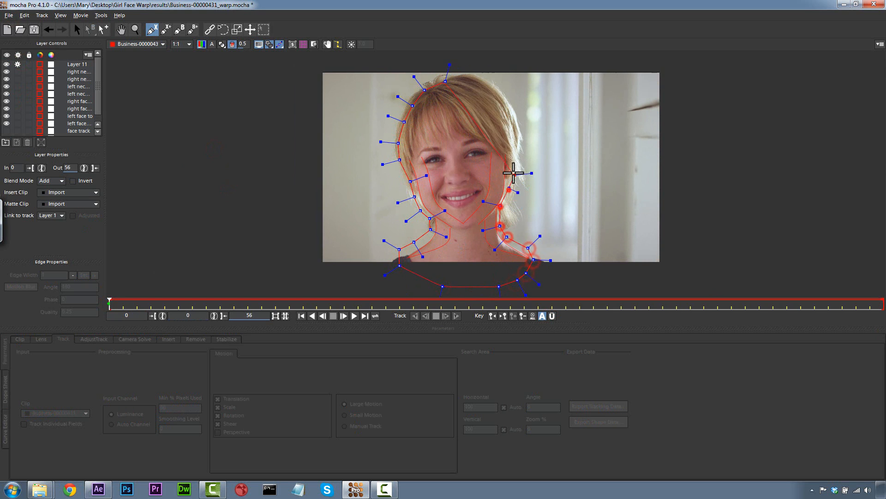
left_click(516, 149)
left_click(512, 125)
left_click(498, 101)
Rename the new head outline layer "boundary" and track it forward to frame 56.
type("boundary")
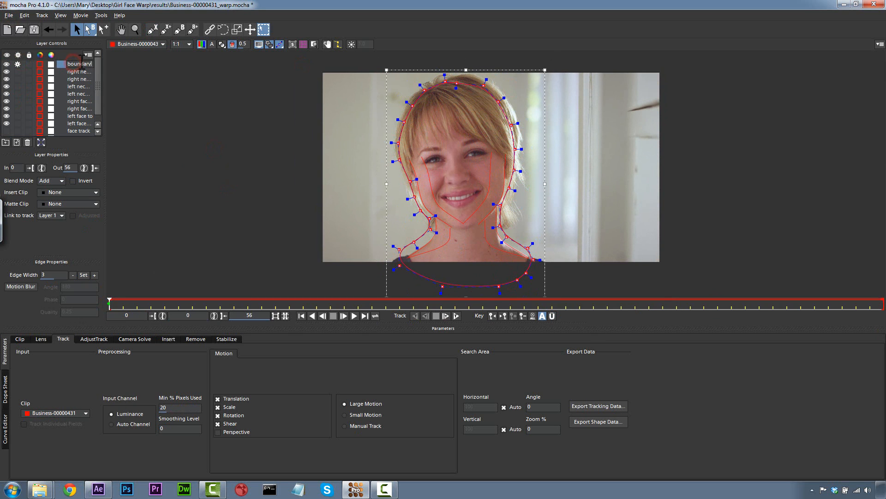
key("Return")
left_click(456, 316)
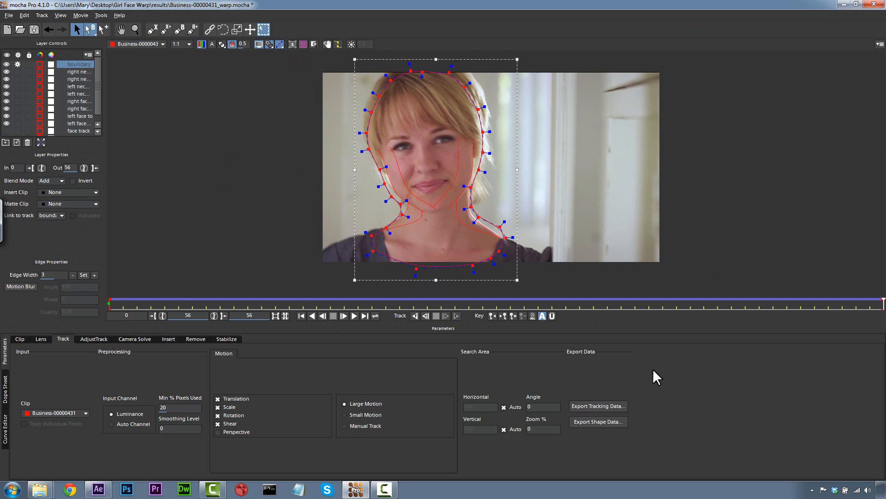
Turn off tracking for the boundary layer and move it below the "left face from" layer, above "face track".
left_click_drag(883, 303, 884, 316)
left_click(18, 64)
left_click(9, 16)
left_click(19, 64)
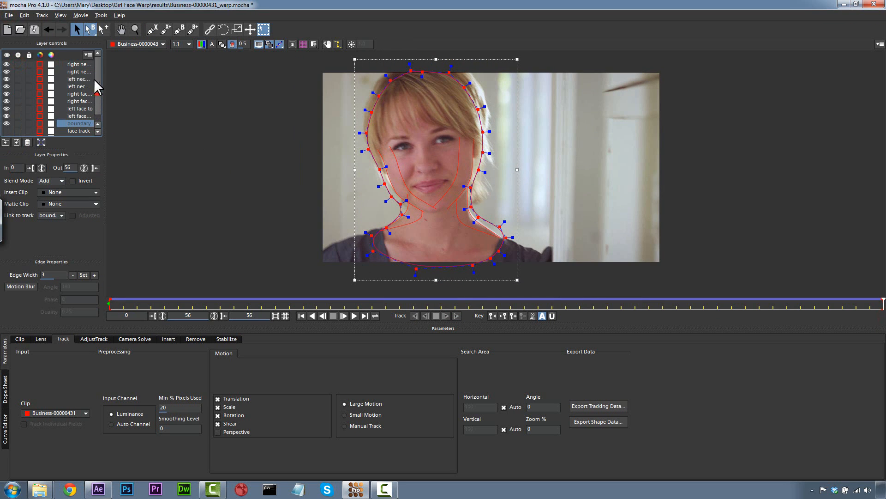
Export the shape data of all visible layers to the clipboard as mocha shape data for AE.
left_click(594, 421)
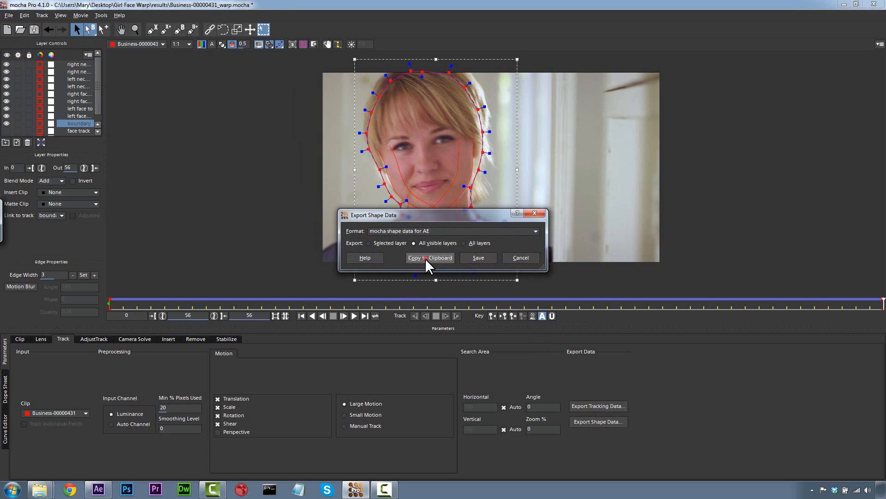
left_click(430, 258)
Switch to After Effects and import the Business-00000431 video clip into the project.
left_click(99, 489)
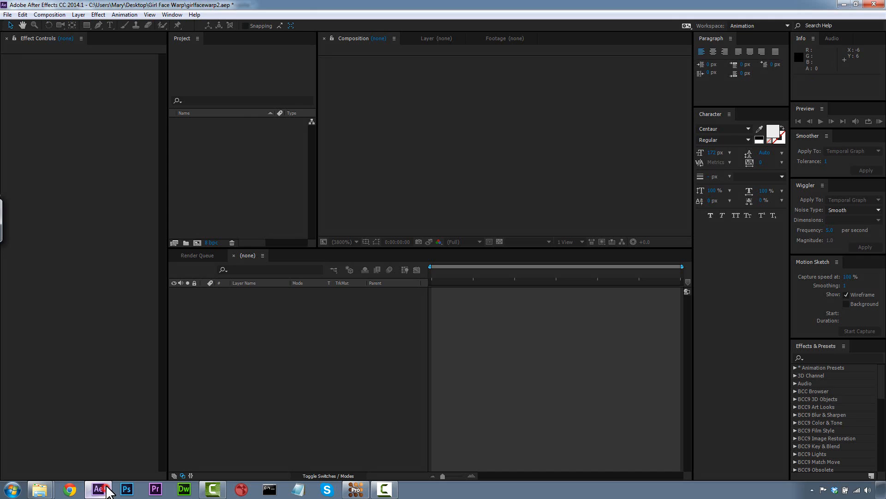
right_click(236, 157)
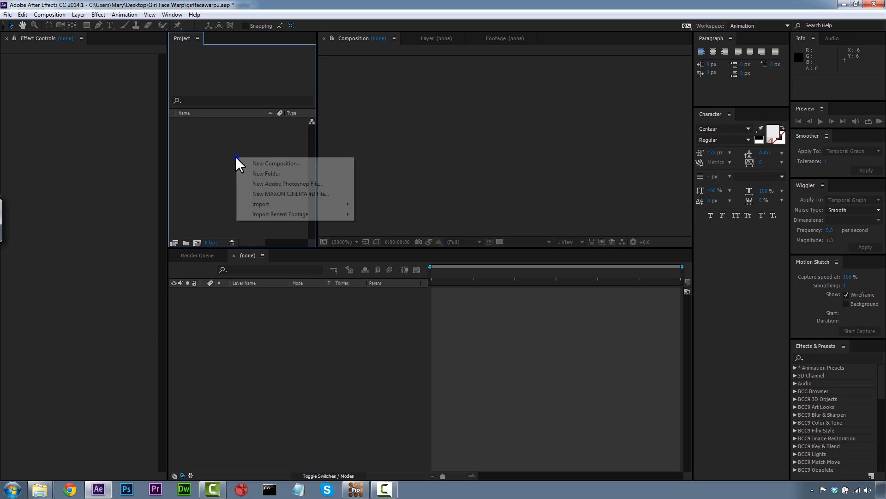
left_click(258, 203)
left_click(413, 204)
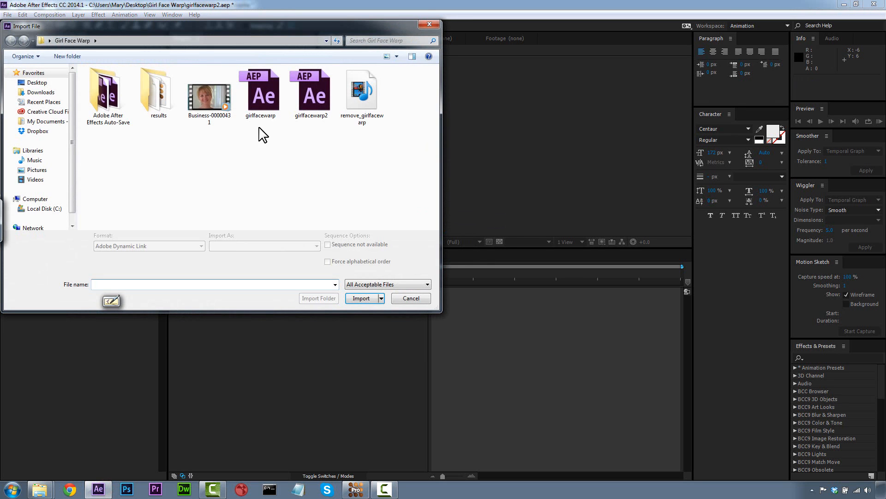
left_click(210, 96)
left_click(360, 297)
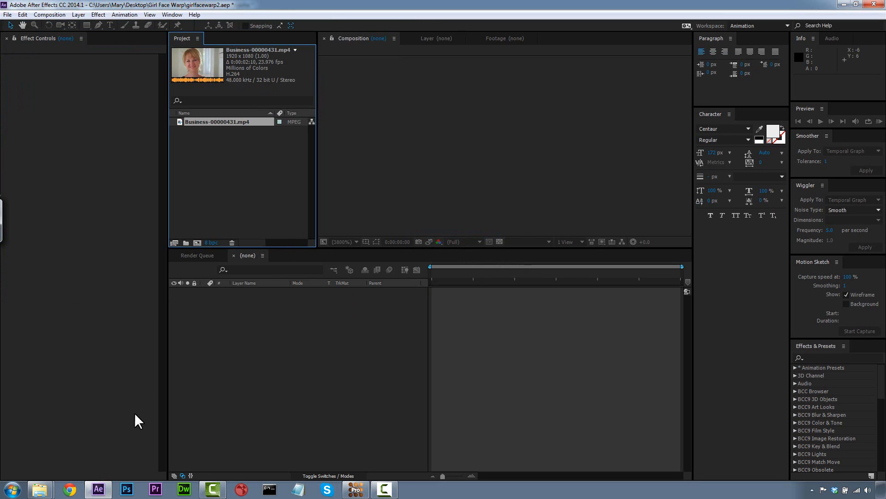
Switch back to mocha Pro and copy all visible layers' shape data to the clipboard again as mocha shape data for AE.
left_click(351, 492)
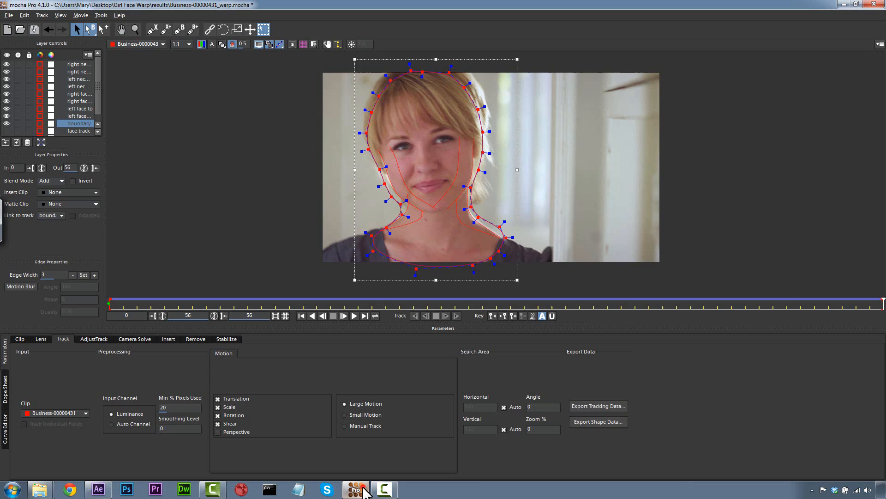
left_click(18, 339)
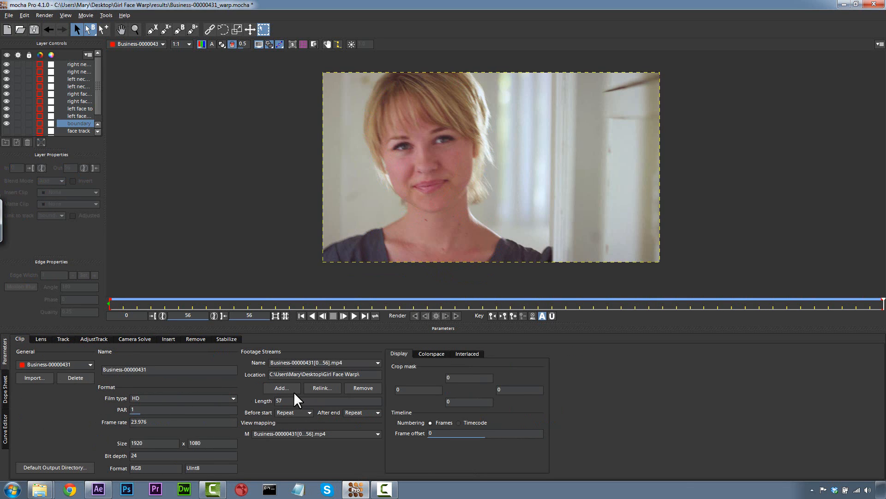
left_click(59, 340)
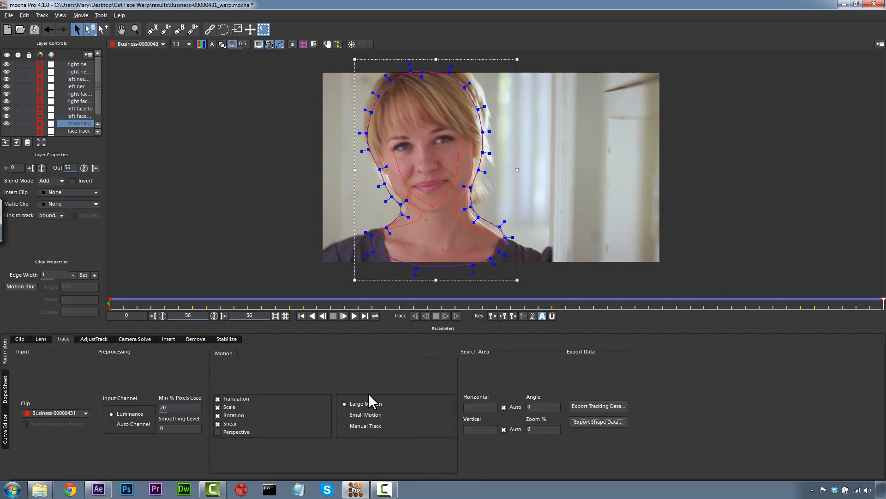
left_click(588, 421)
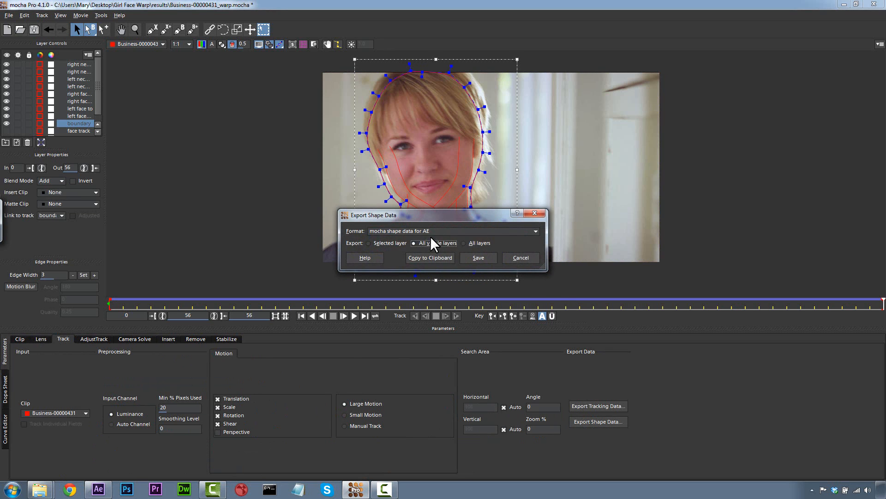
left_click(425, 257)
Switch to After Effects and create a composition from Business-00000431.mp4.
left_click(98, 489)
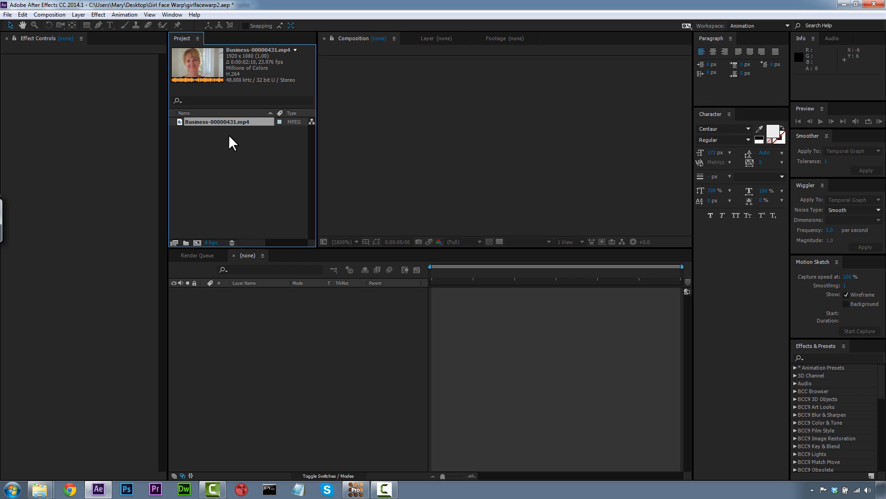
left_click_drag(235, 120, 287, 353)
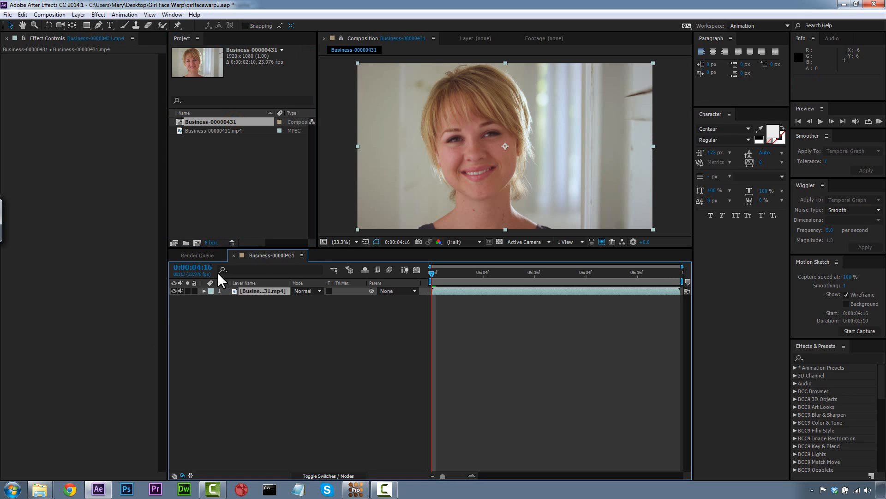
Paste the mocha masks onto the clip's layer and place an unmasked copy of Business-00000431.mp4 beneath it.
left_click(22, 14)
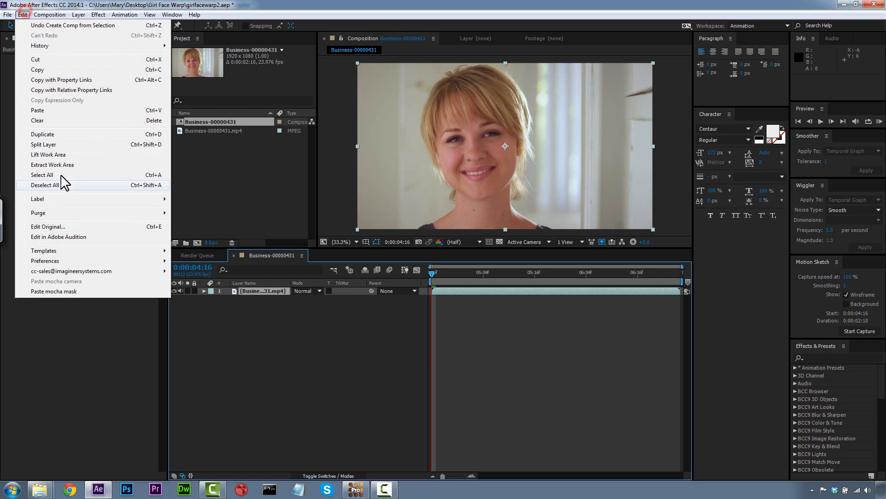
left_click(70, 292)
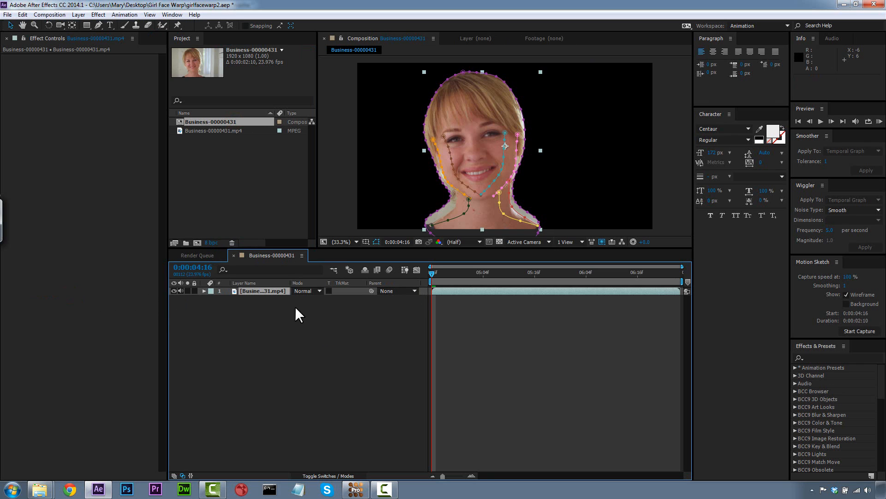
left_click_drag(225, 131, 258, 353)
Apply the RE:Flex Warp effect to the masked top layer.
left_click(255, 291)
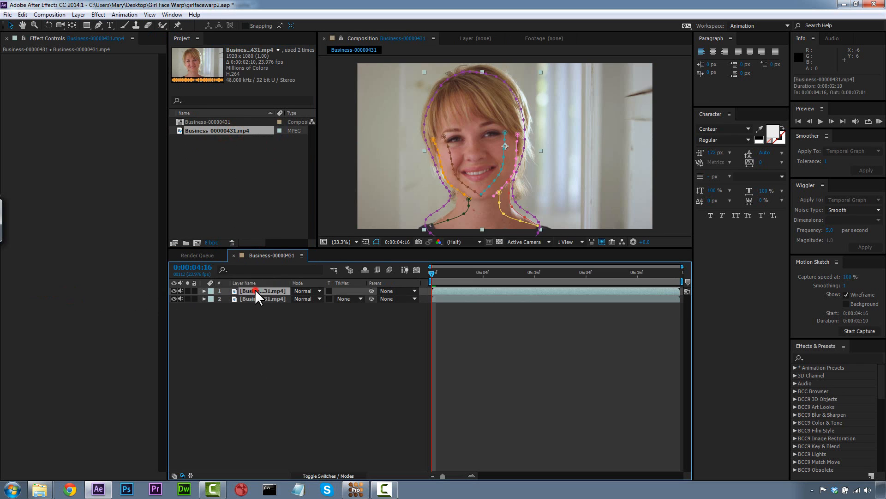
left_click(814, 358)
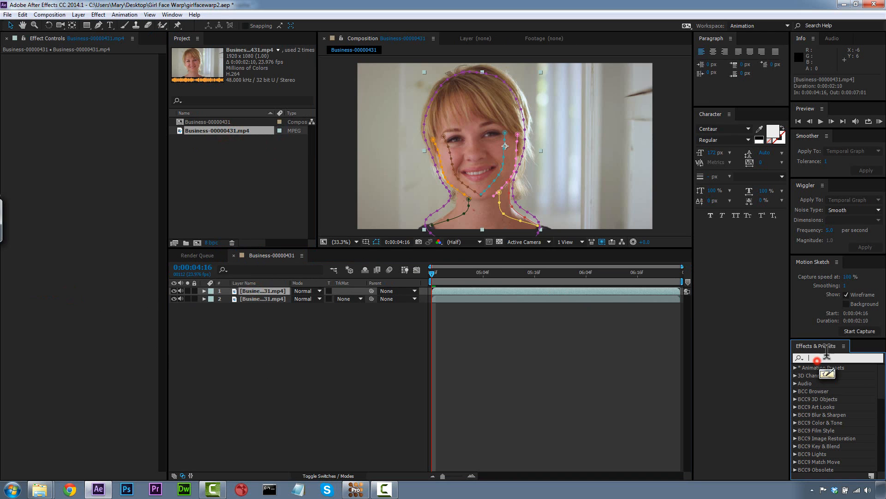
type("re")
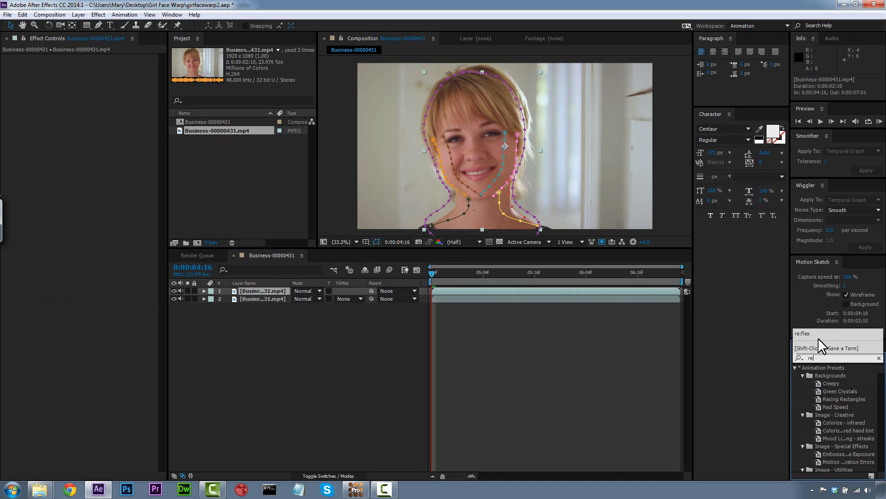
type(":f")
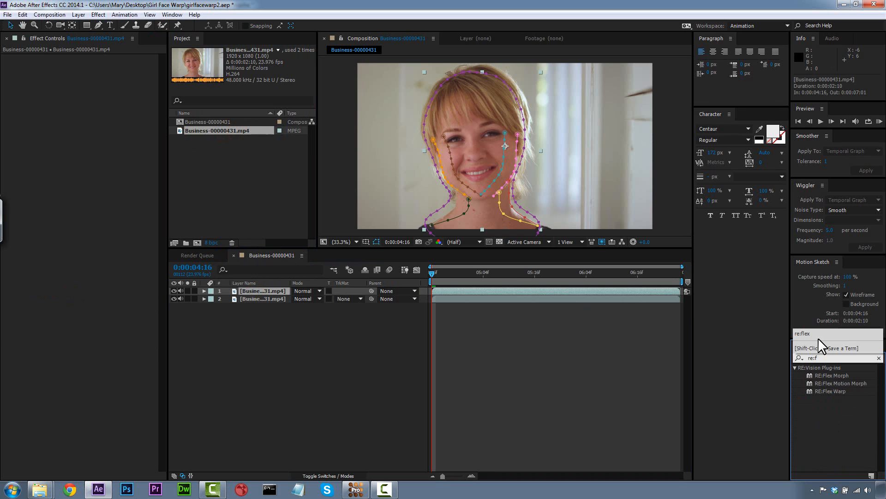
left_click_drag(826, 392, 262, 290)
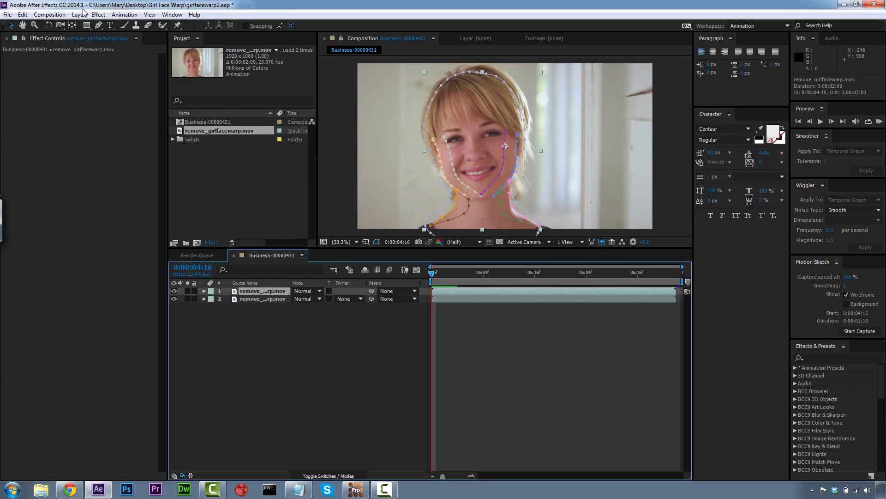
left_click(98, 15)
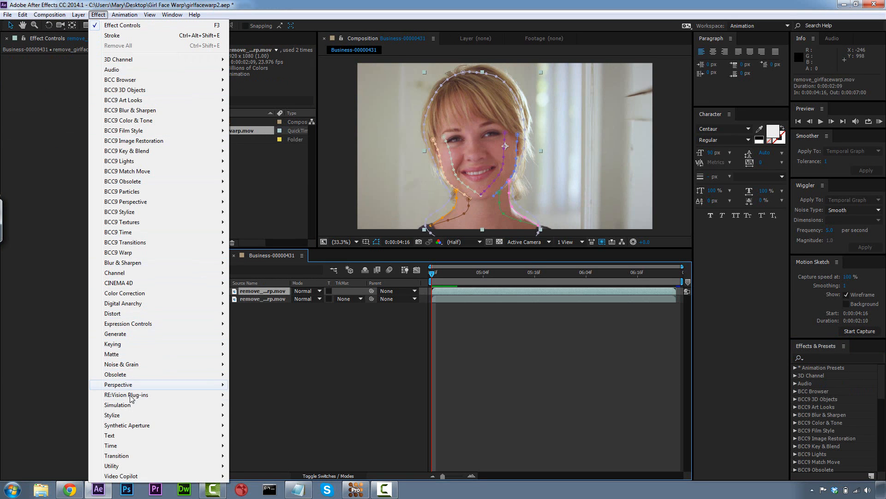
mouse_move(141, 397)
left_click(268, 415)
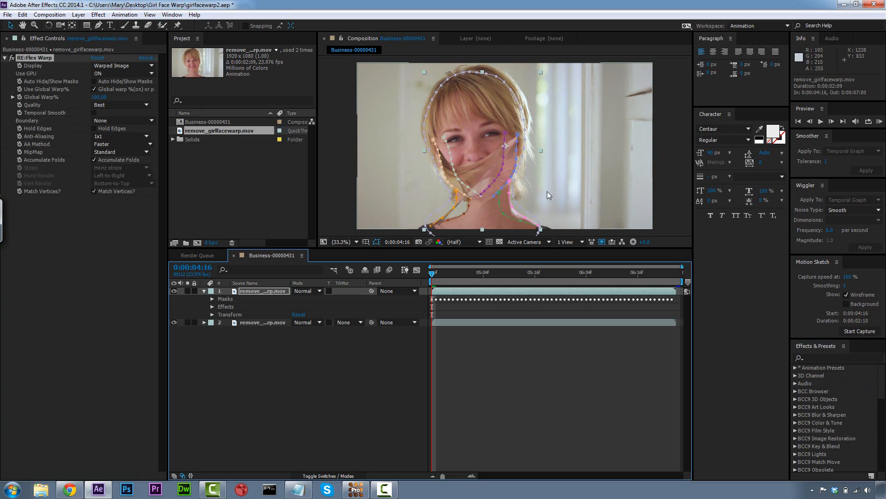
Expand the top layer's masks and move the boundary mask to the end of the mask list.
left_click(212, 300)
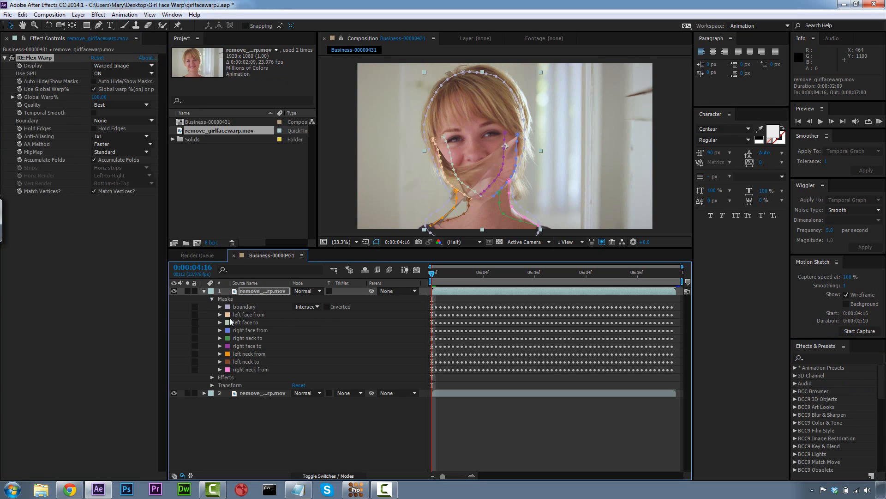
left_click_drag(246, 307, 281, 372)
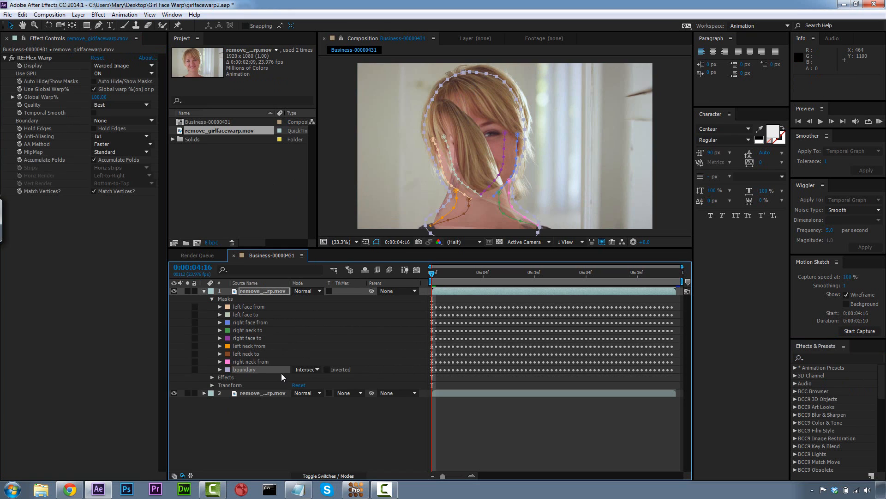
left_click(257, 306)
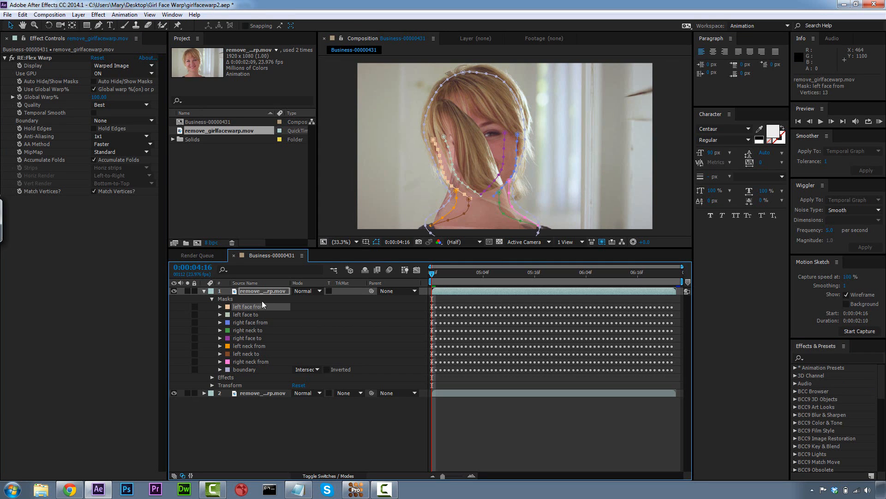
Lower the RE:Flex Warp Global Warp% to 17.
left_click_drag(98, 97, 60, 99)
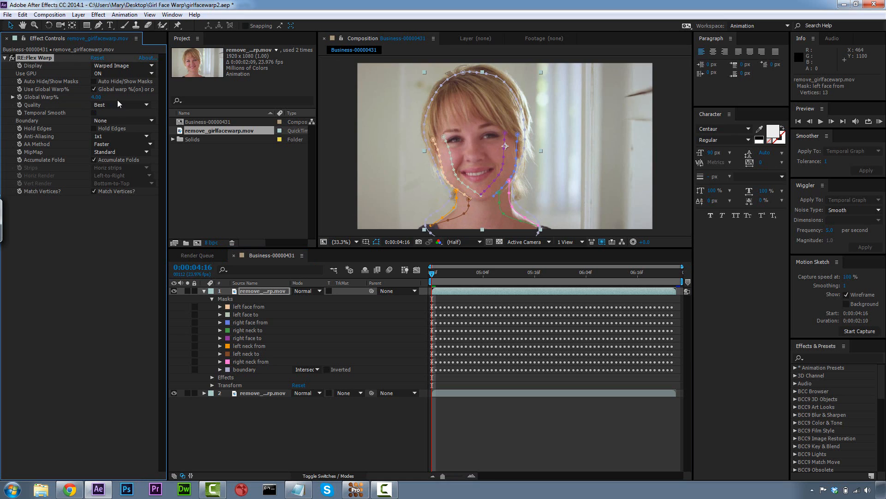
left_click(92, 97)
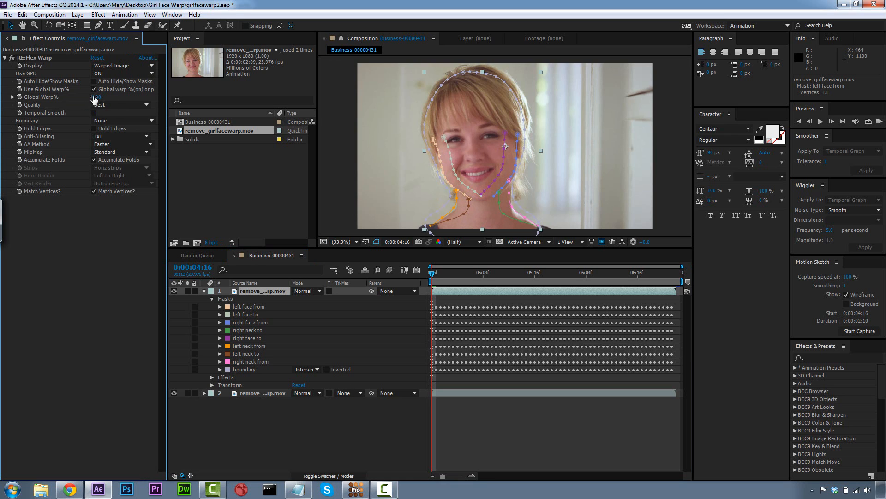
left_click_drag(97, 96, 98, 97)
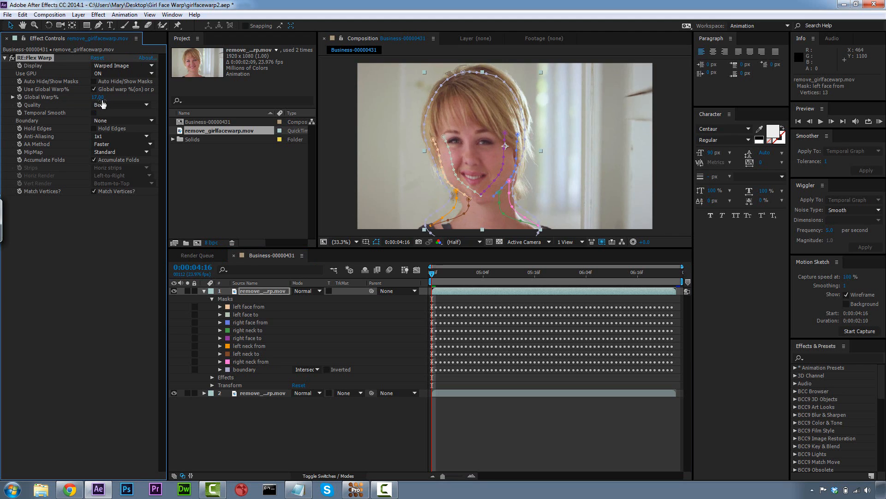
Move the "right neck to" mask between "left neck to" and "right neck from" in the mask list.
left_click(248, 361)
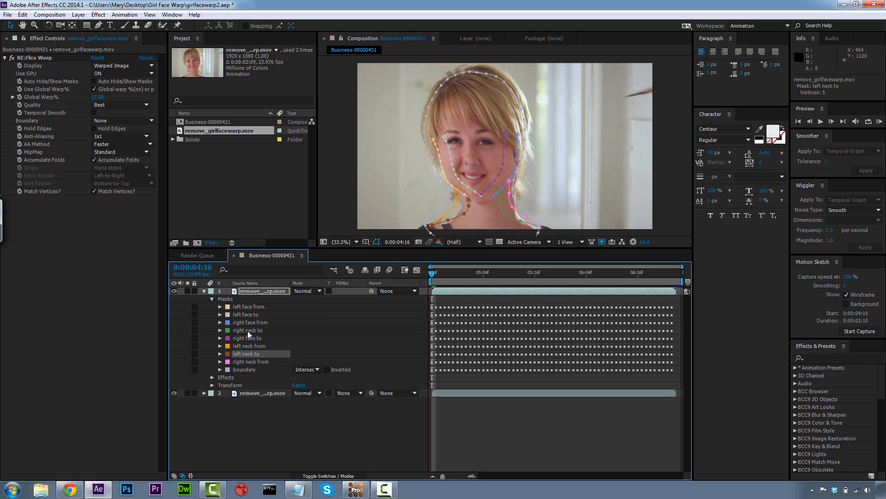
left_click_drag(248, 330, 258, 363)
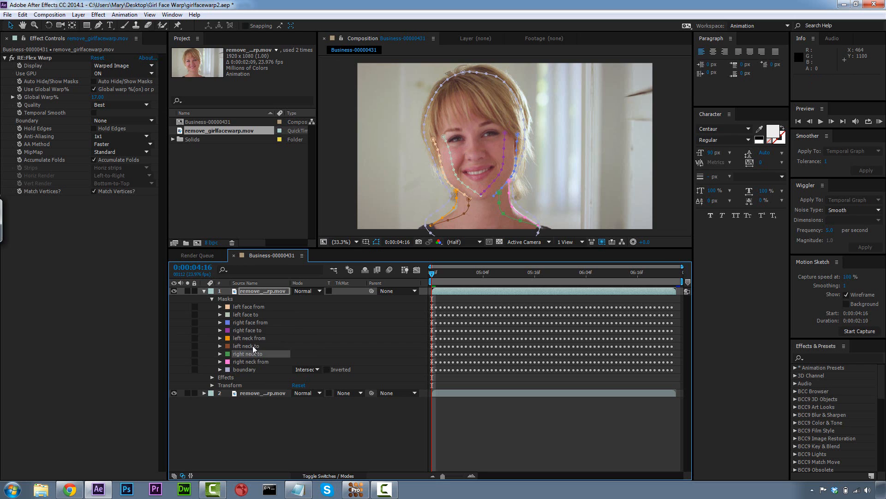
Fine-tune the Global Warp% of the RE:Flex Warp effect to a subtle slimming amount.
left_click(34, 58)
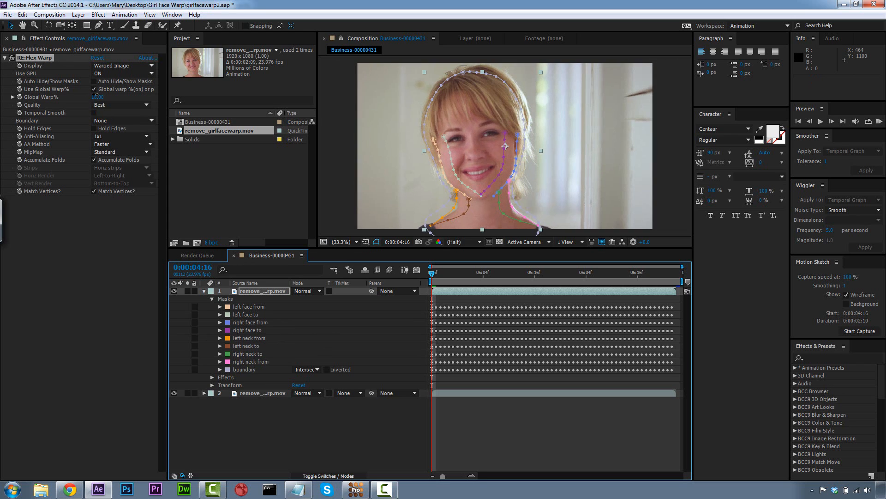
left_click_drag(95, 95, 93, 99)
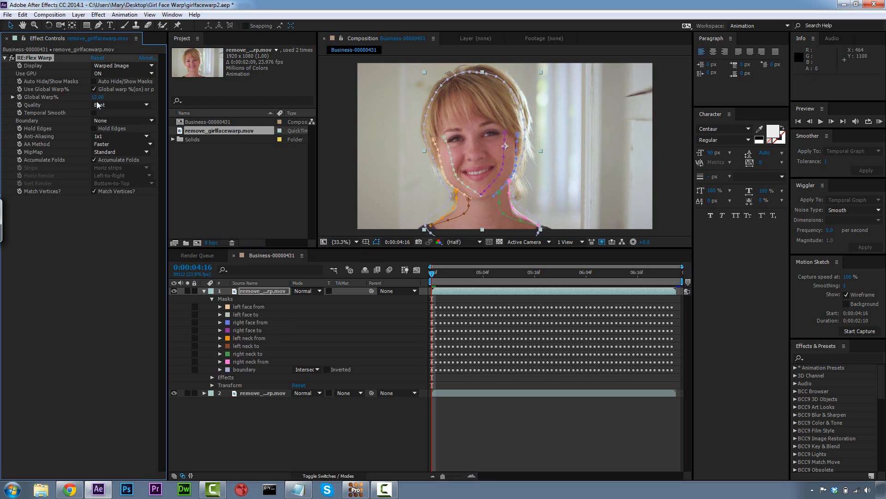
Check the order of the top layer's masks one by one, from "left face from" down to "boundary".
left_click(250, 307)
left_click(250, 315)
left_click(249, 322)
left_click(247, 330)
left_click(249, 338)
left_click(249, 346)
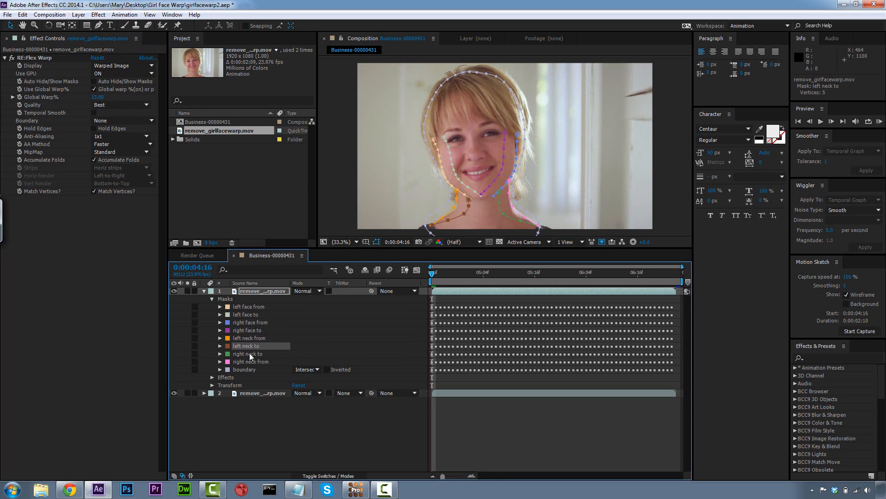
left_click(249, 354)
left_click(247, 362)
left_click(246, 370)
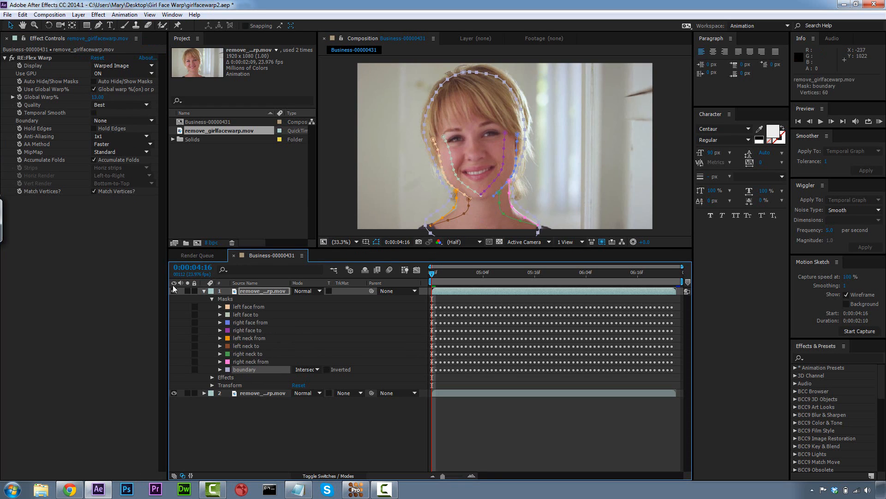
Set the RE:Flex Warp Global Warp% to 25 and deselect the layer to hide the mask outlines.
left_click(99, 98)
type("25")
left_click(99, 218)
left_click(352, 212)
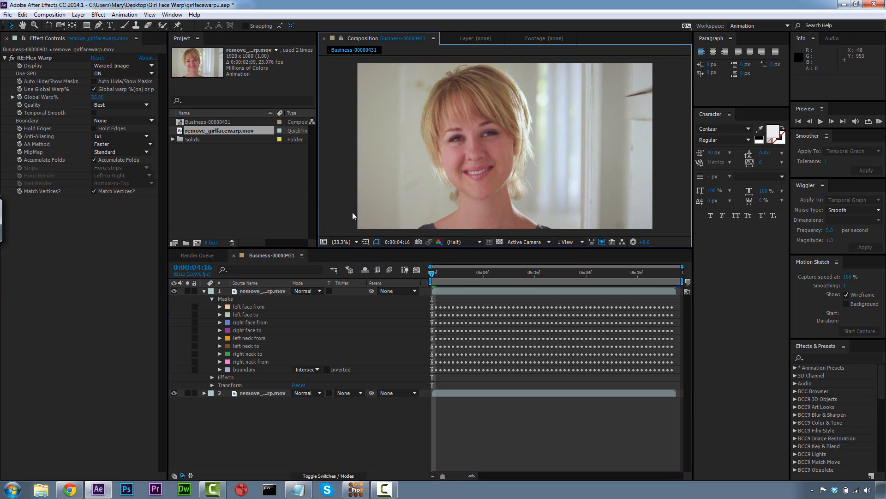
Compare the face with and without the warp by toggling the top layer's visibility several times.
left_click(173, 291)
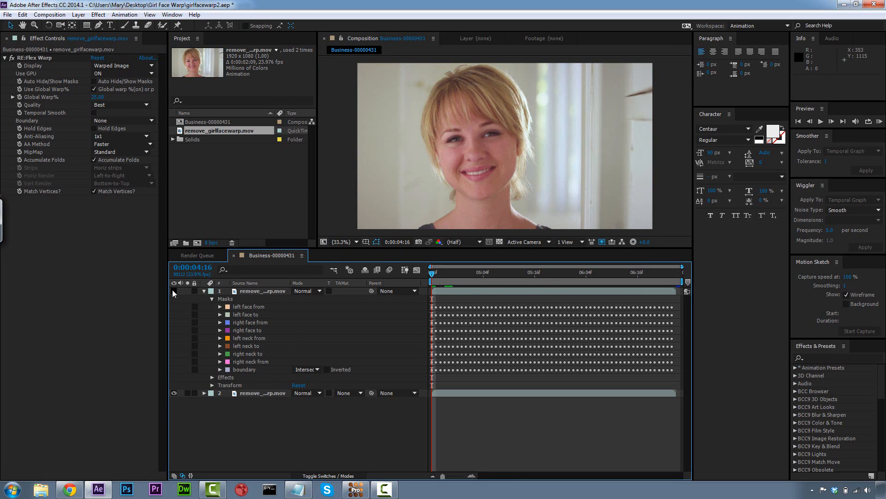
left_click(173, 290)
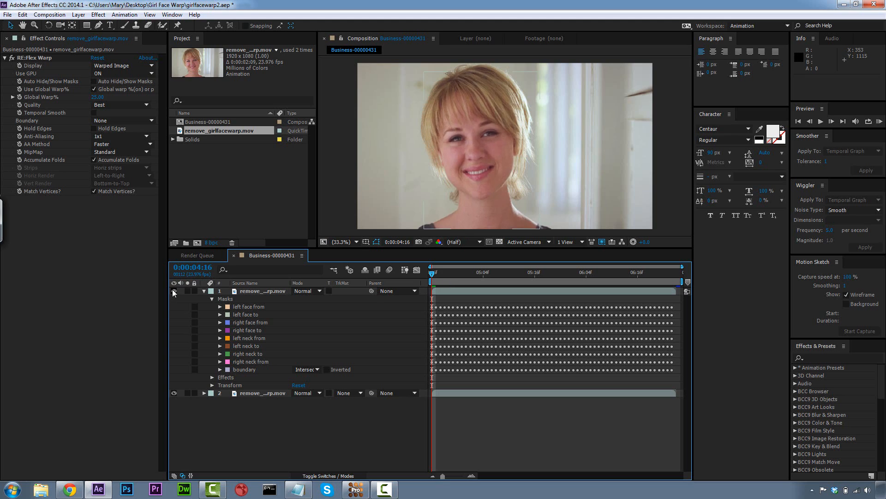
left_click(173, 291)
left_click(173, 290)
left_click(173, 290)
left_click(173, 290)
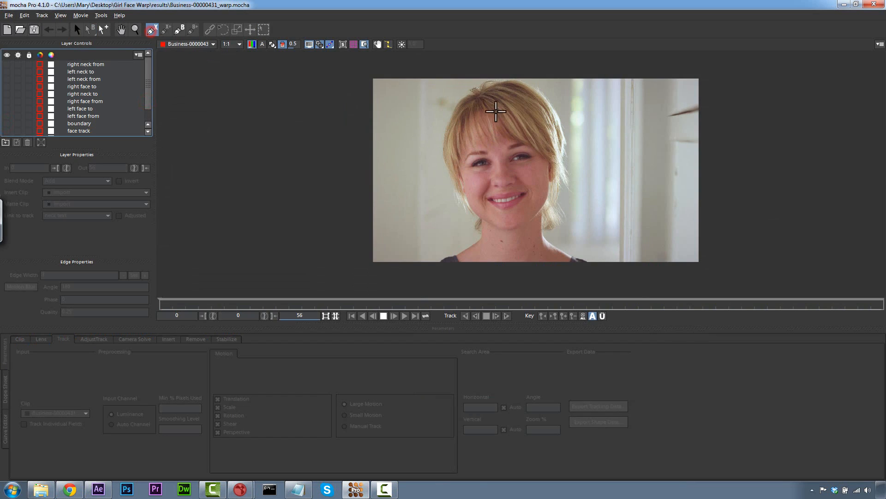
In mocha Pro, draw an open X-spline from the crown down across the fringe on a new layer.
left_click(481, 99)
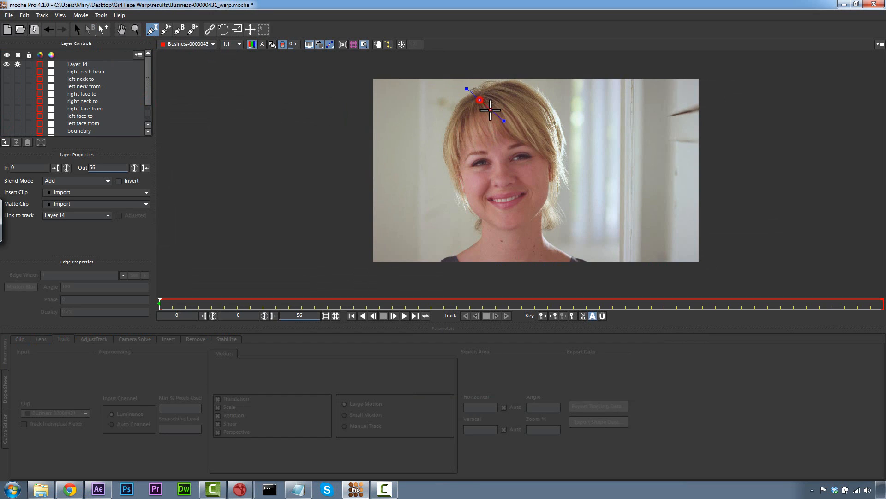
left_click(505, 143)
left_click(518, 140)
left_click(530, 147)
right_click(539, 148)
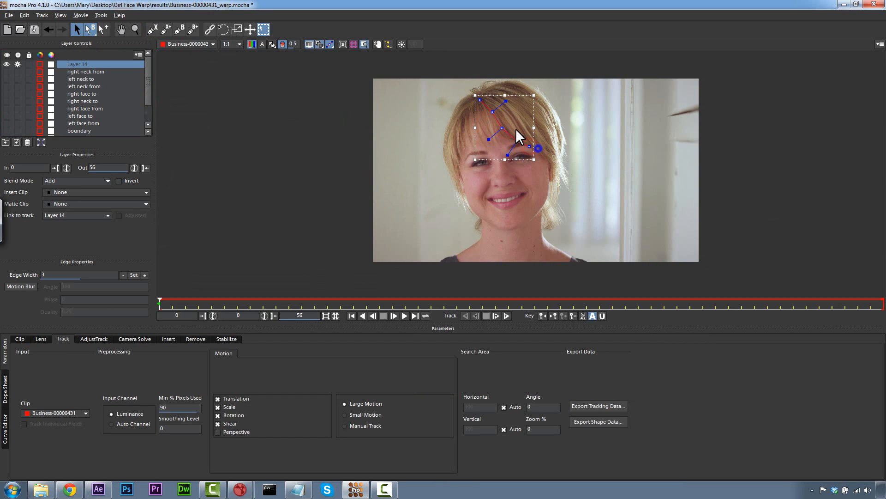
Add a second open X-spline to the same layer, following the hair from the crown over the forehead to the temple.
left_click(155, 31)
left_click(166, 31)
left_click(487, 96)
left_click(505, 101)
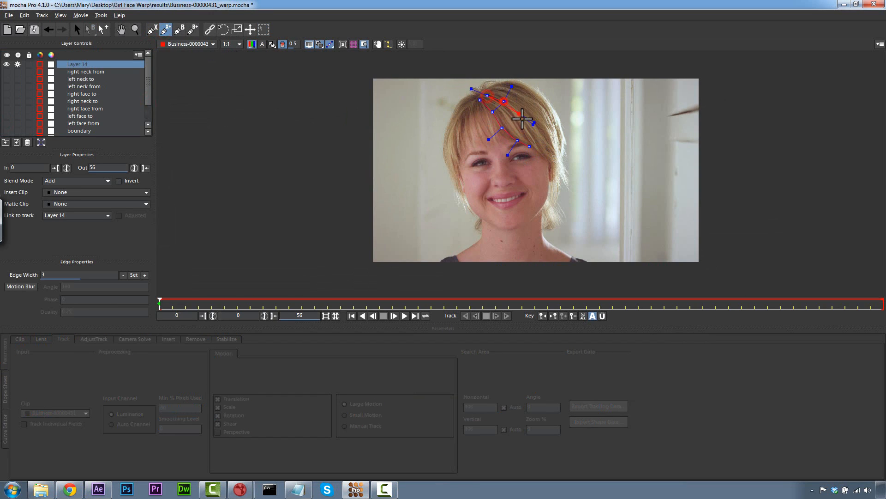
left_click(520, 113)
left_click(526, 131)
left_click(538, 145)
left_click(549, 150)
right_click(550, 151)
Add a third open X-spline to the layer, following the outer curve of the hair from the crown to the side.
left_click(166, 31)
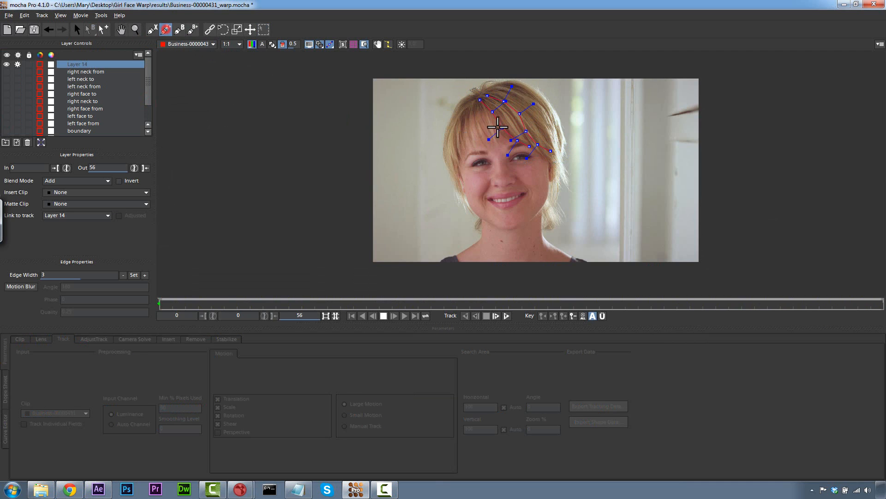
left_click(493, 91)
left_click(507, 90)
left_click(518, 92)
left_click(532, 101)
left_click(549, 117)
left_click(555, 136)
right_click(556, 137)
Adjust the curvature of all three hair splines and reposition their points so they start together at the crown.
left_click_drag(435, 65, 610, 216)
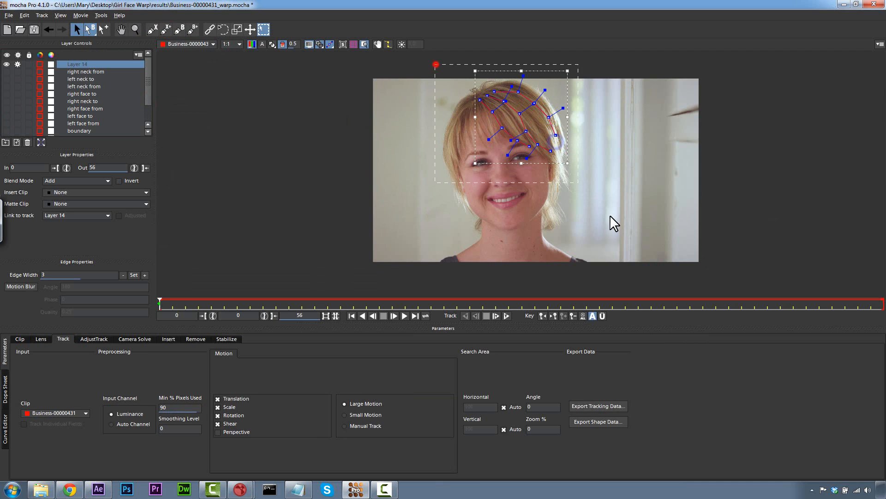
left_click_drag(543, 92, 479, 93)
left_click(453, 89)
left_click_drag(526, 131, 538, 144)
left_click_drag(551, 151, 550, 150)
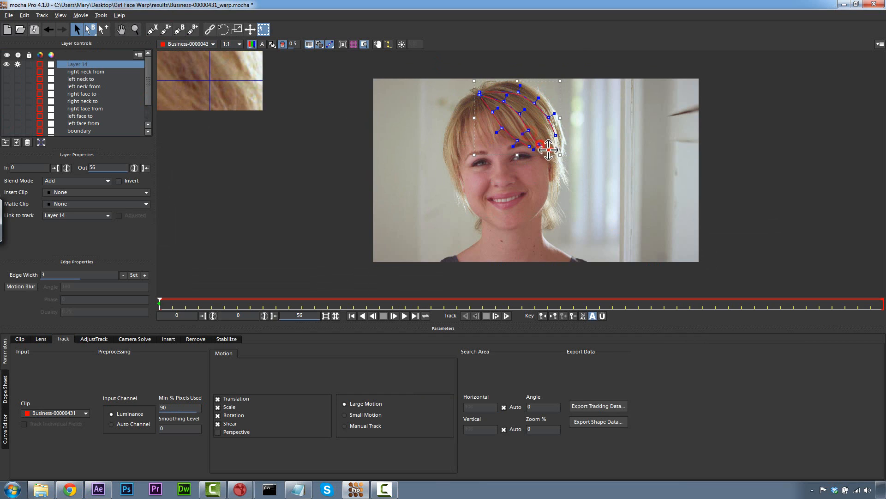
Rename the new spline layer as "hair stroke".
left_click(83, 64)
double_click(88, 64)
type("hair stroke")
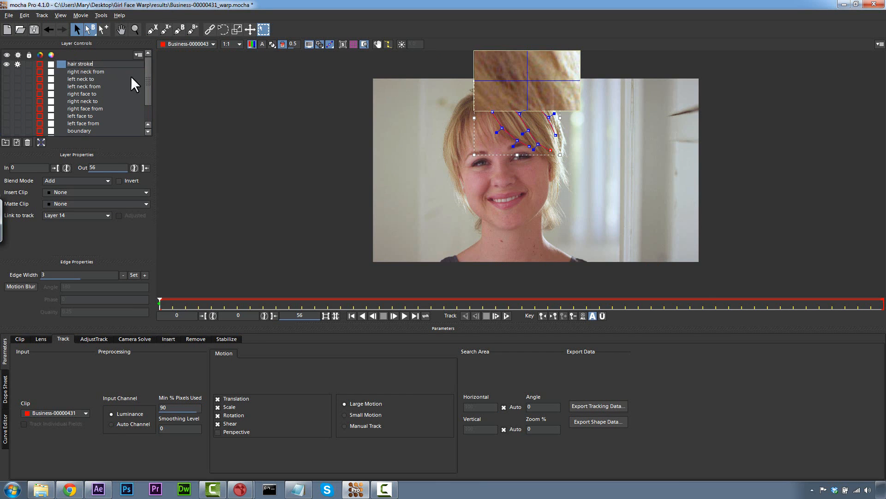
Link the hair stroke layer to the "face track" motion and scrub the clip.
left_click(74, 66)
left_click(63, 215)
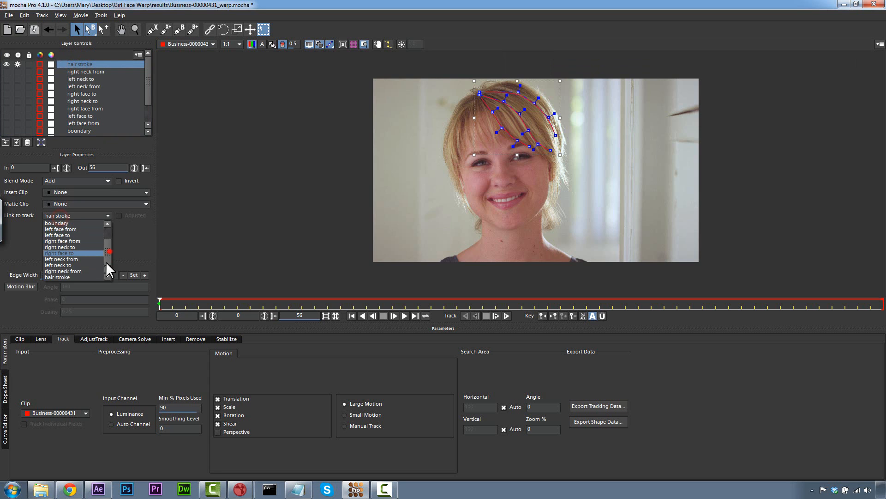
left_click_drag(109, 251, 114, 240)
left_click(56, 241)
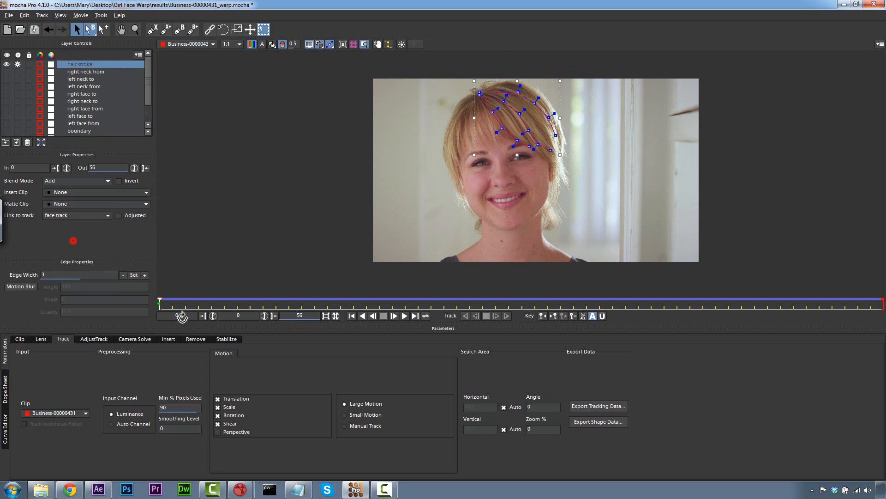
left_click_drag(160, 302, 62, 258)
Copy the shape data of all visible layers to the clipboard as mocha shape data for AE and return to After Effects.
left_click(599, 421)
left_click(426, 258)
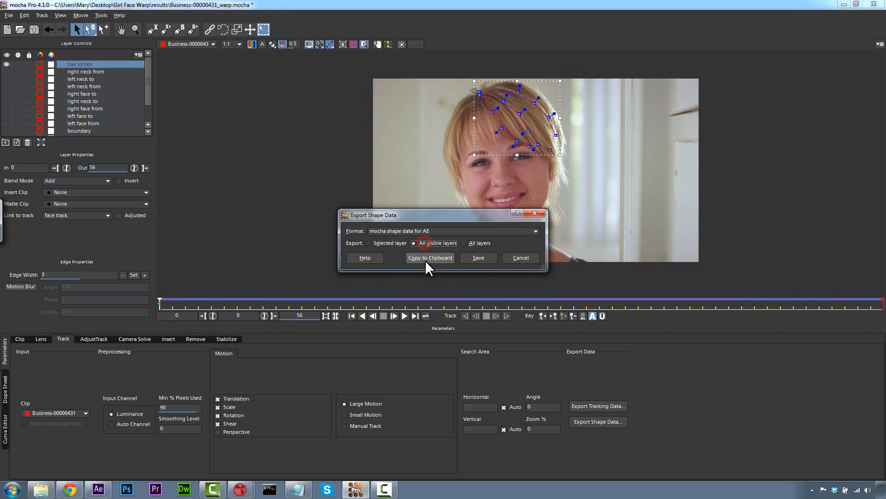
left_click(98, 489)
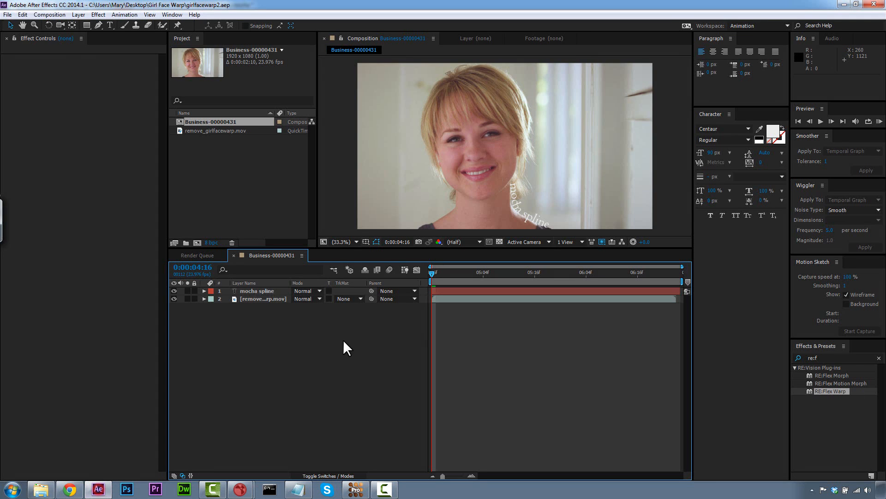
Create a comp-size solid layer named "pink" with a bright pink colour above the mocha spline layer.
left_click(255, 299)
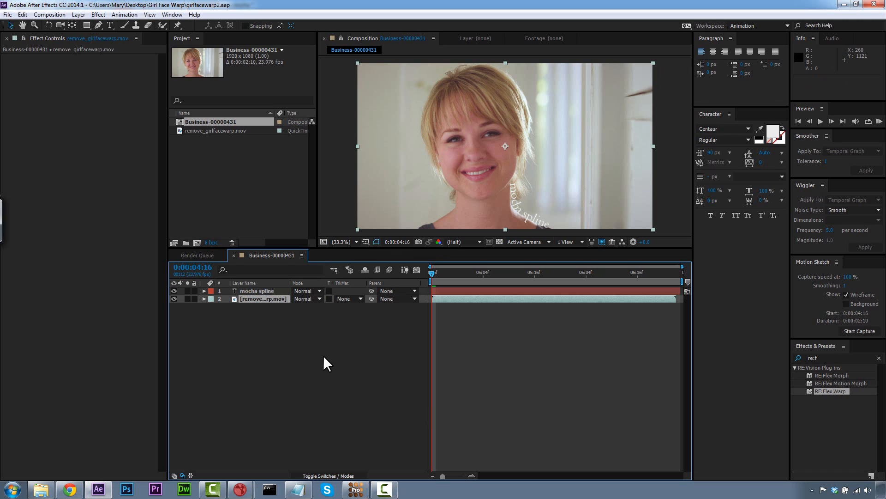
left_click(250, 291)
left_click(78, 14)
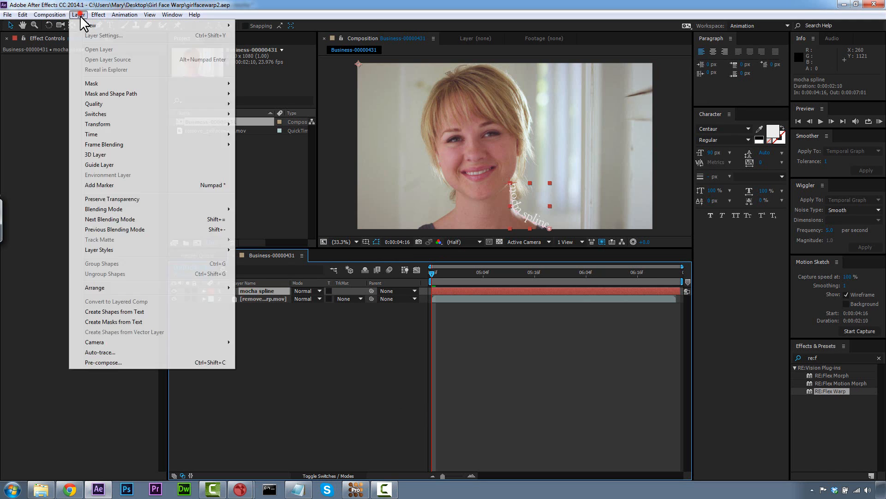
mouse_move(224, 21)
left_click(263, 33)
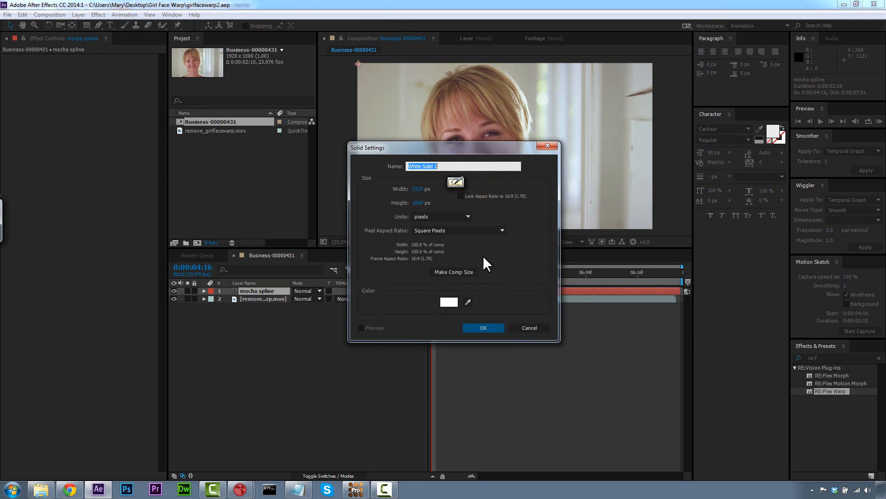
type("red")
left_click(448, 302)
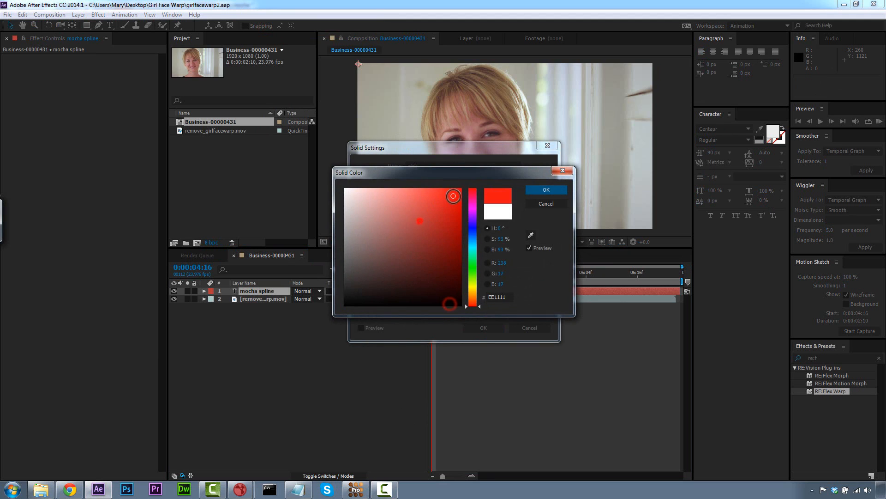
left_click(473, 209)
left_click_drag(448, 191, 419, 193)
left_click(546, 190)
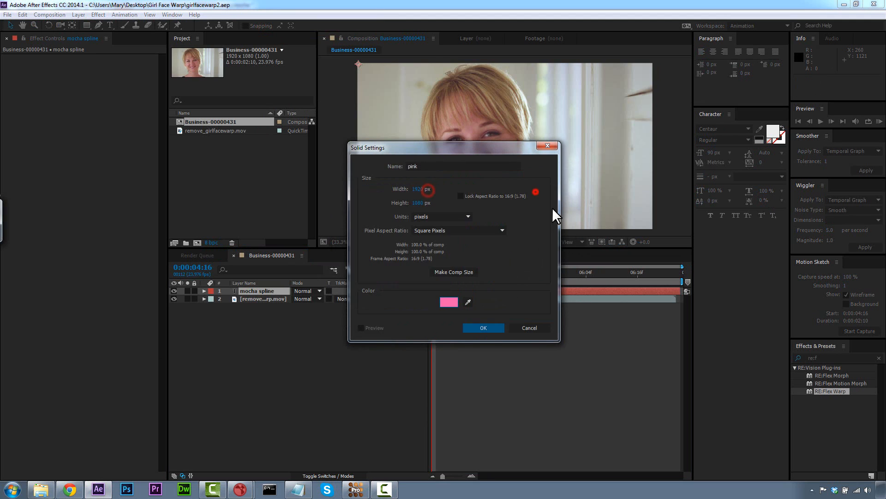
left_click(483, 327)
Paste the copied mocha masks onto the pink solid and expand its mask list.
left_click(22, 14)
left_click(80, 291)
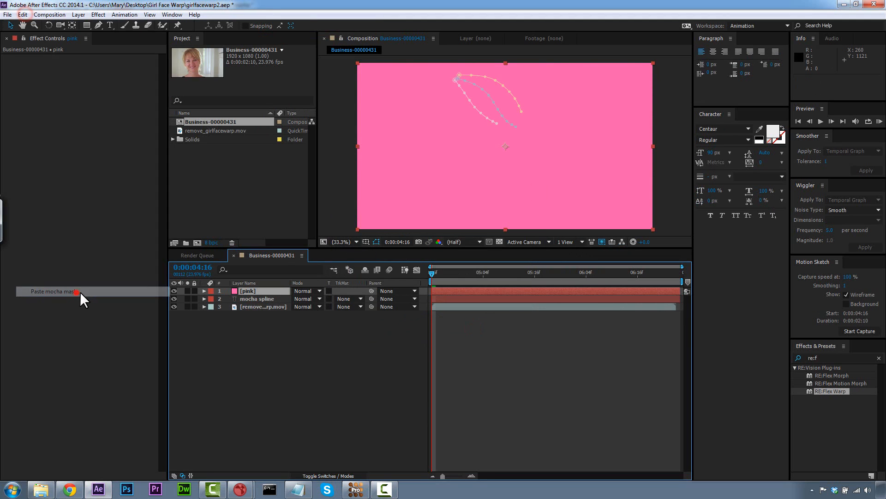
left_click(204, 290)
left_click(212, 298)
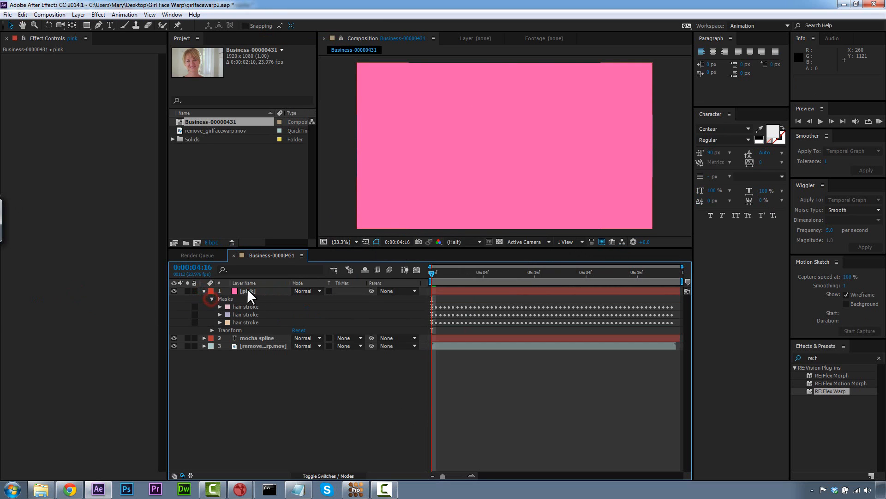
Expand the properties of the three hair stroke masks on the pink layer to examine their tracked paths.
left_click(248, 291)
left_click(828, 359)
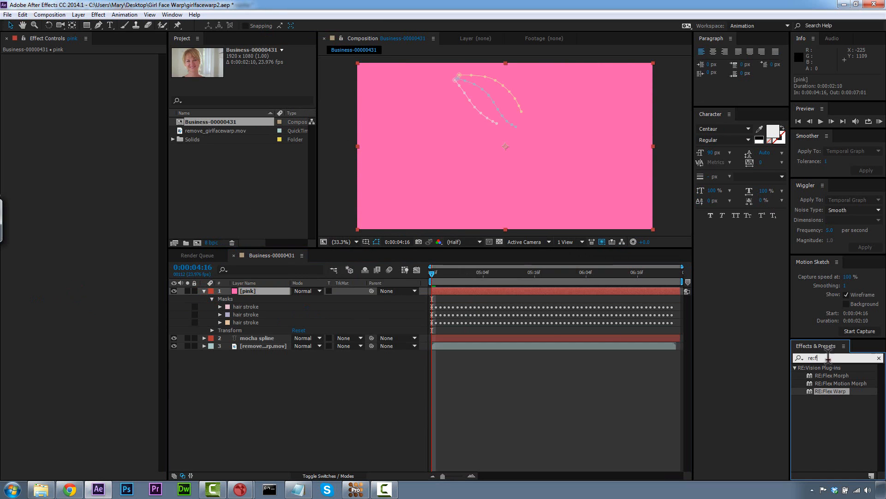
left_click(220, 306)
left_click(220, 346)
left_click(220, 385)
left_click(245, 300)
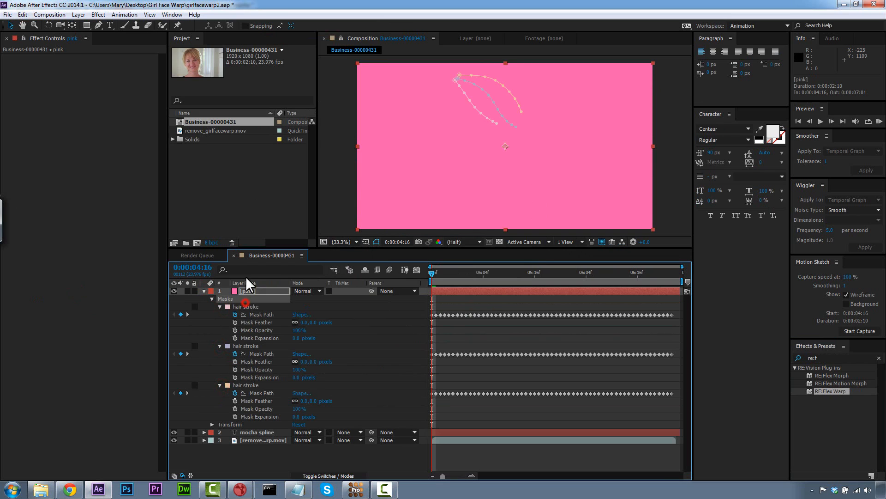
left_click(99, 26)
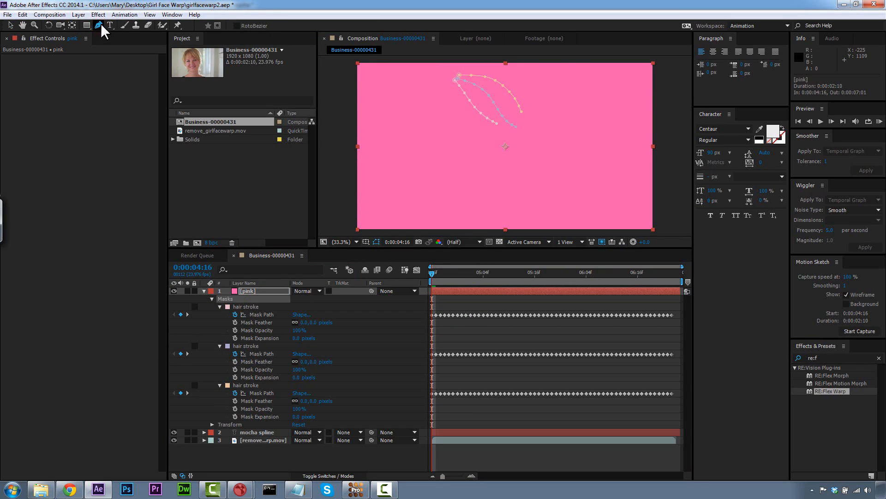
Search the effects for "stroke" and apply the Generate Stroke effect to the pink layer.
left_click(879, 360)
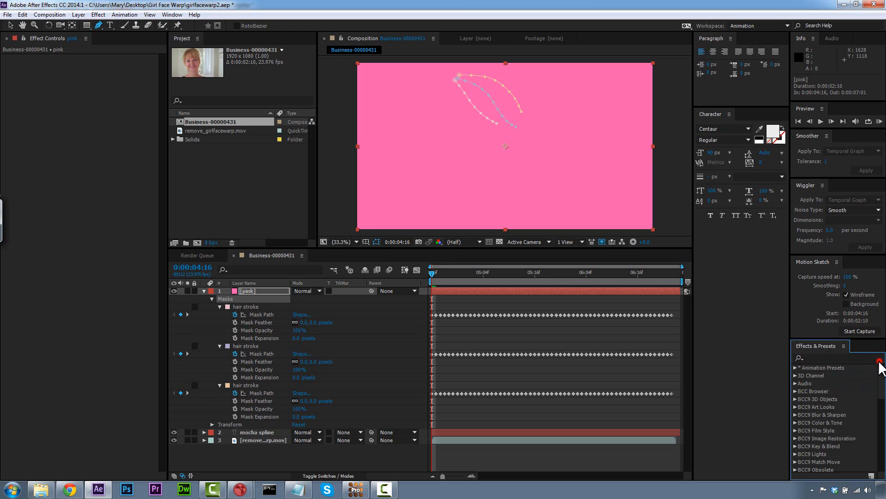
left_click(831, 359)
type("stroke")
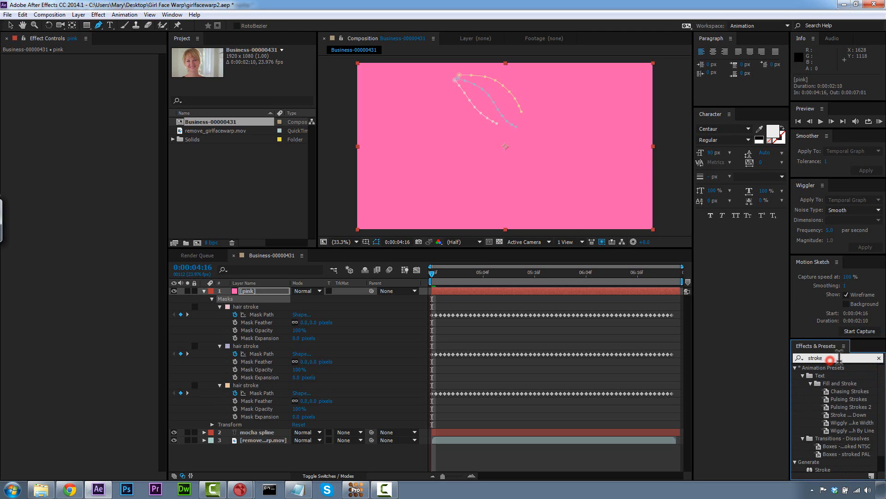
scroll(877, 415, "down", 1)
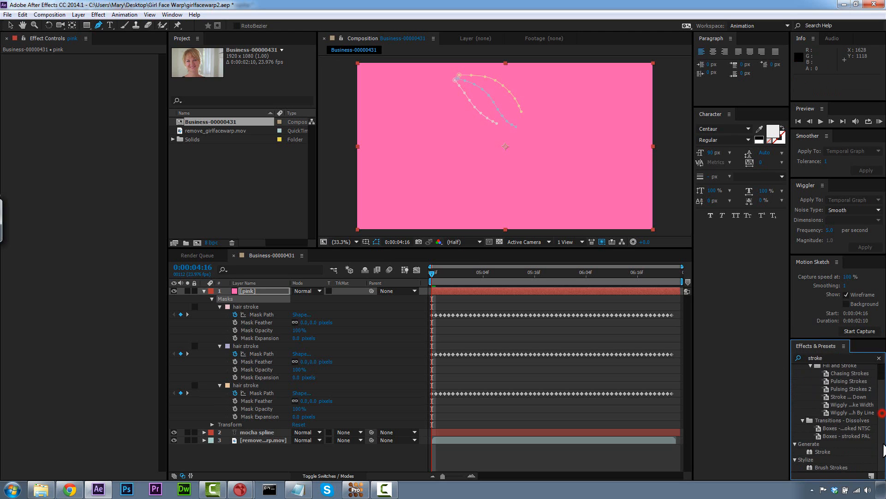
mouse_move(823, 451)
left_mouse_down()
mouse_move(762, 456)
mouse_move(262, 314)
mouse_move(248, 290)
left_mouse_up()
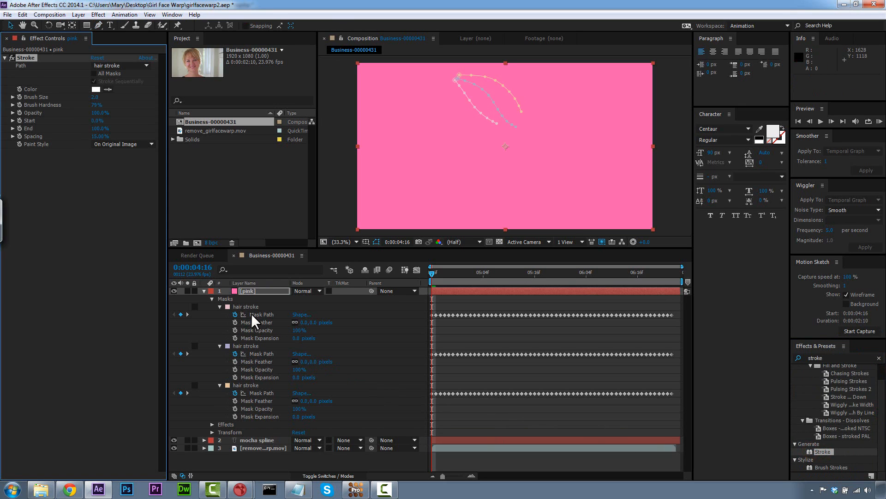
Set the Stroke effect to all masks with the On Transparent paint style and sample its colour from the woman's lips.
left_click(123, 144)
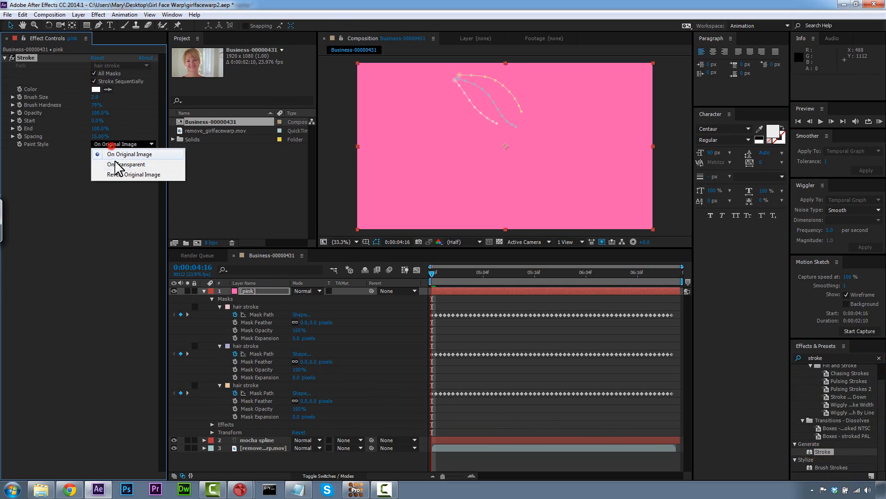
left_click(116, 164)
left_click(487, 174)
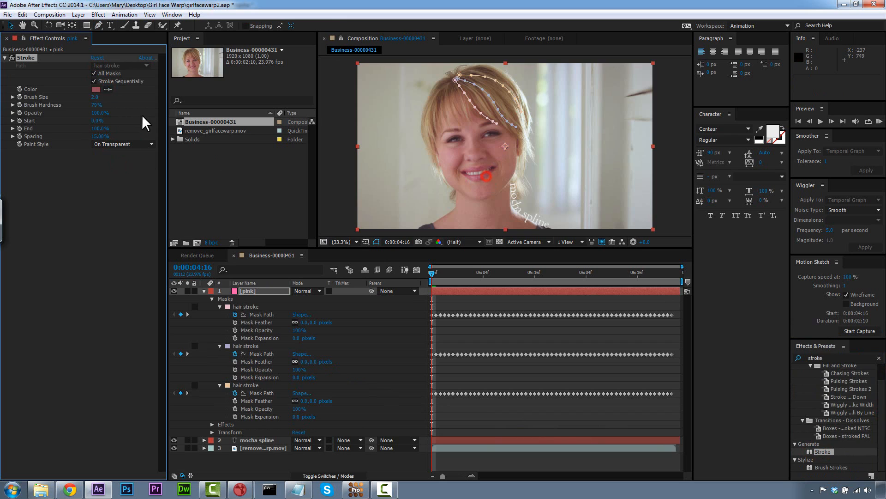
Increase the Stroke effect's brush size to about 20 to thicken the hair streaks.
left_click_drag(96, 96, 128, 96)
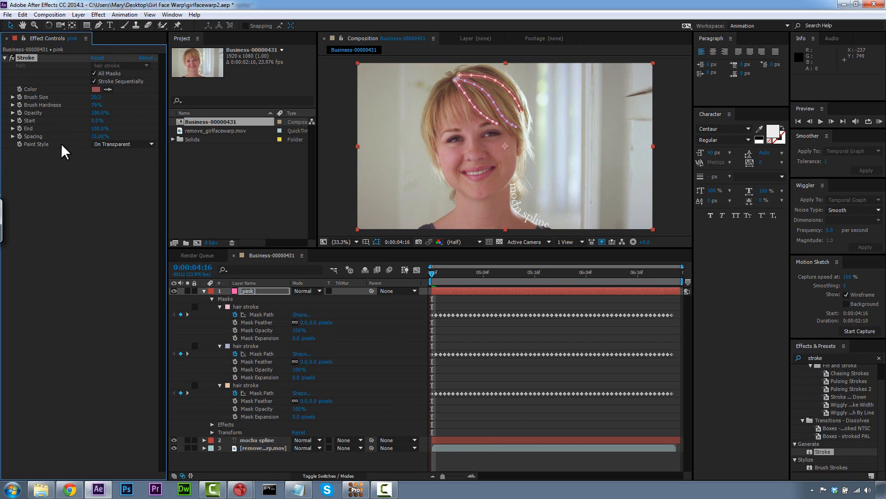
left_click(97, 148)
left_click(50, 174)
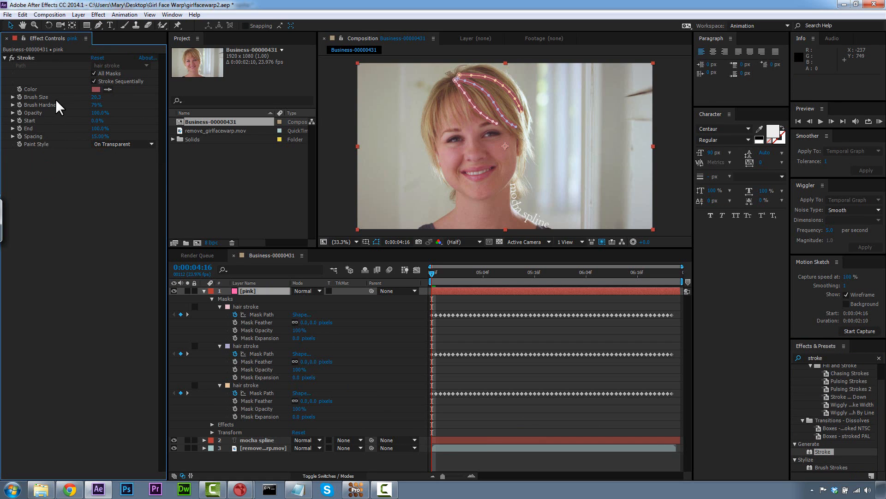
Increase the Stroke effect's brush size to about 27 and scrub through the clip to check the hair streaks.
left_click_drag(94, 96, 104, 99)
mouse_move(444, 273)
left_mouse_down()
mouse_move(549, 272)
mouse_move(599, 251)
left_mouse_up()
key("Home")
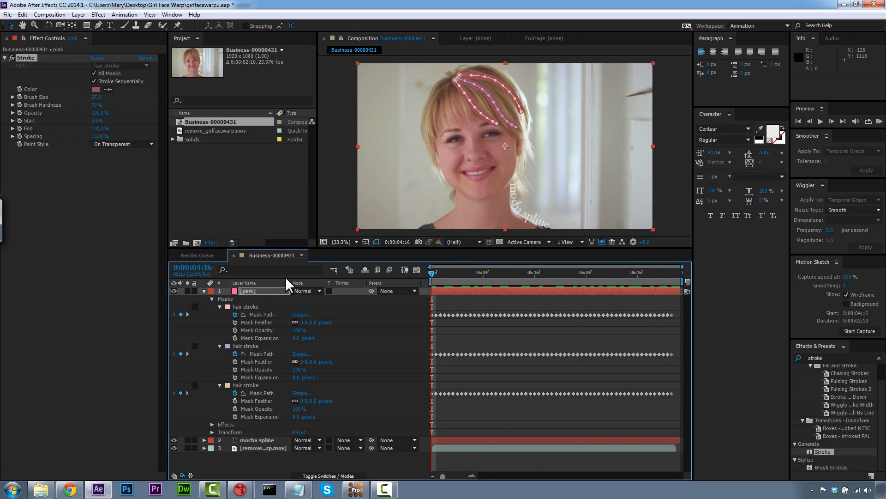
Set the pink layer's blending mode to Hue and preview the tinted hair streaks.
left_click(306, 291)
left_click(343, 375)
left_click(331, 164)
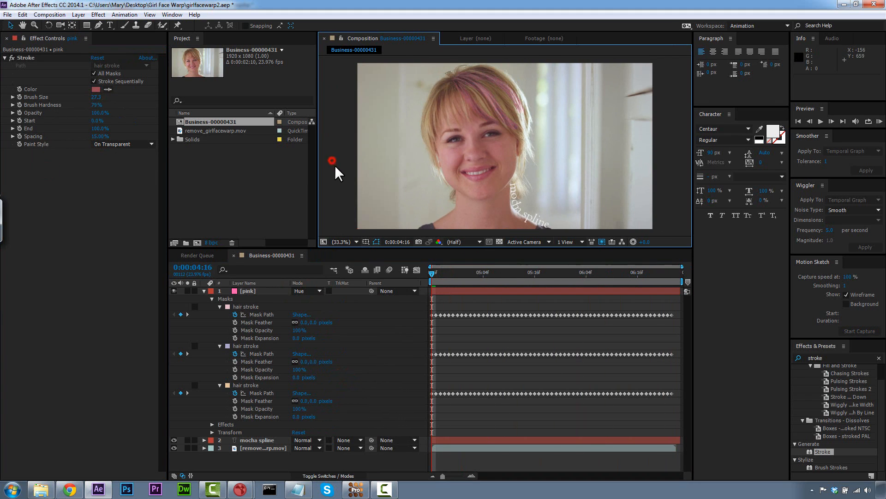
key("KP_0")
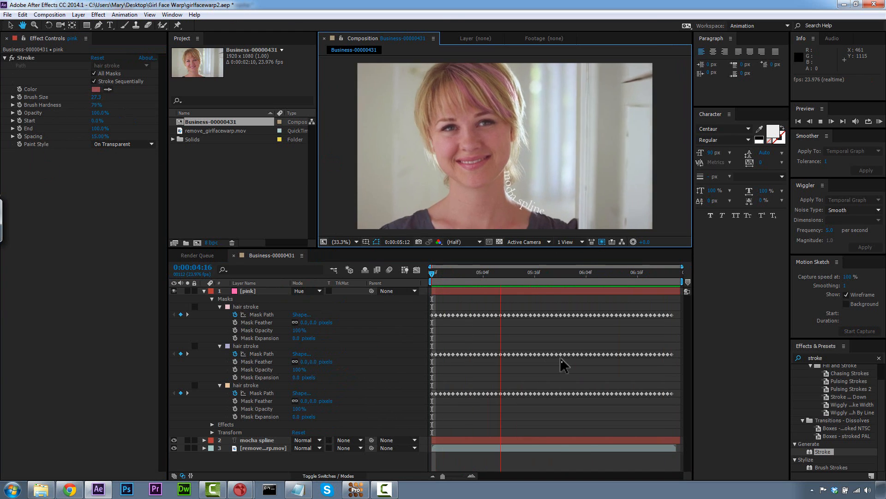
left_click(642, 276)
left_click_drag(643, 276, 441, 273)
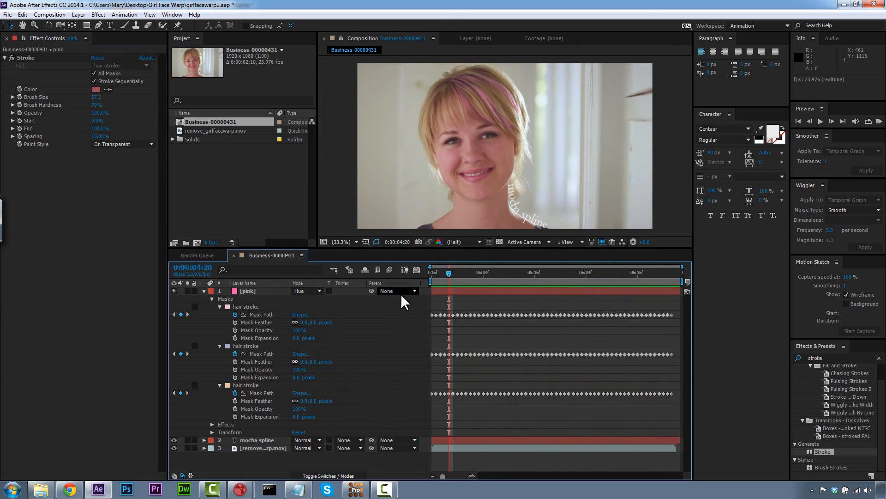
Switch to mocha Pro and duplicate the neck track layer at the clip's first frame.
left_click(356, 489)
left_click(148, 110)
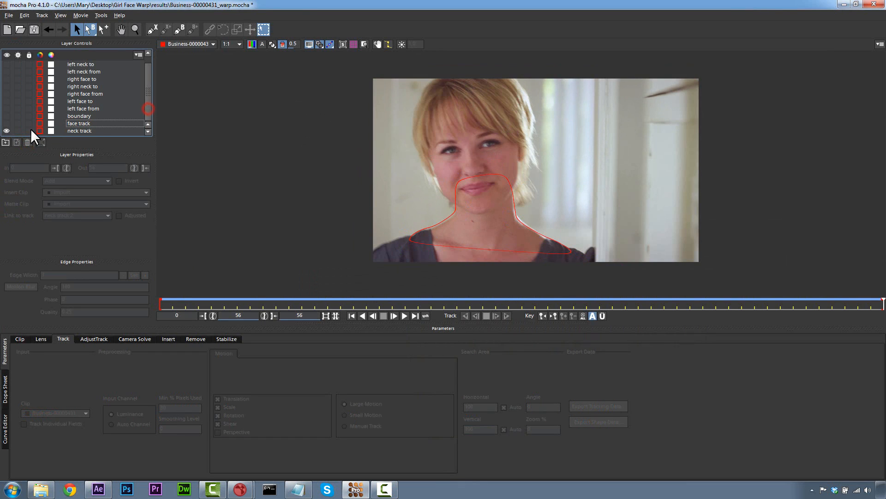
left_click(7, 130)
left_click(210, 272)
mouse_move(171, 303)
left_mouse_down()
mouse_move(127, 298)
mouse_move(845, 296)
mouse_move(159, 296)
left_mouse_up()
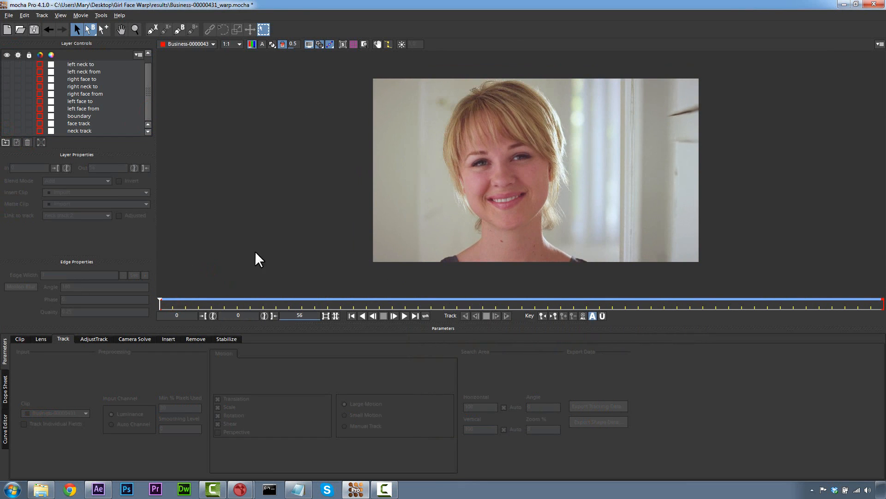
left_click(7, 131)
left_click(79, 131)
left_click(16, 142)
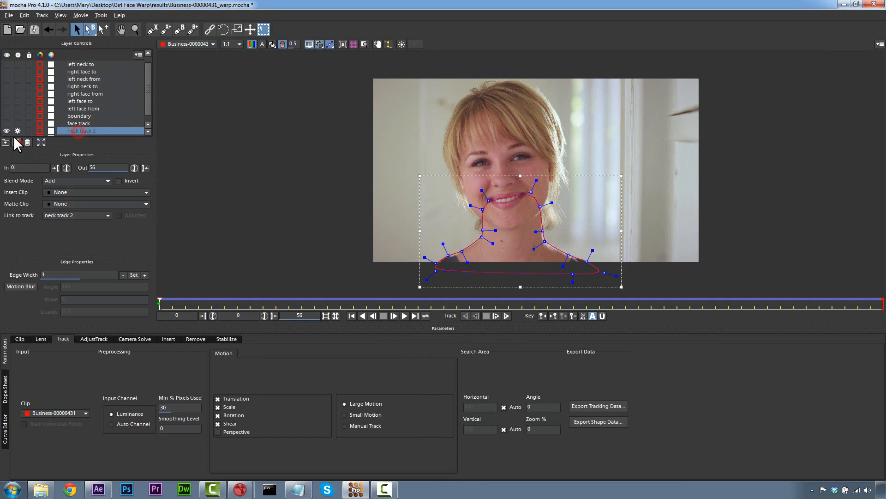
Rename the duplicated neck layer as neck text and turn off its tracking while keeping it visible.
left_click_drag(148, 98, 139, 121)
left_click(7, 131)
double_click(73, 123)
type("neck text")
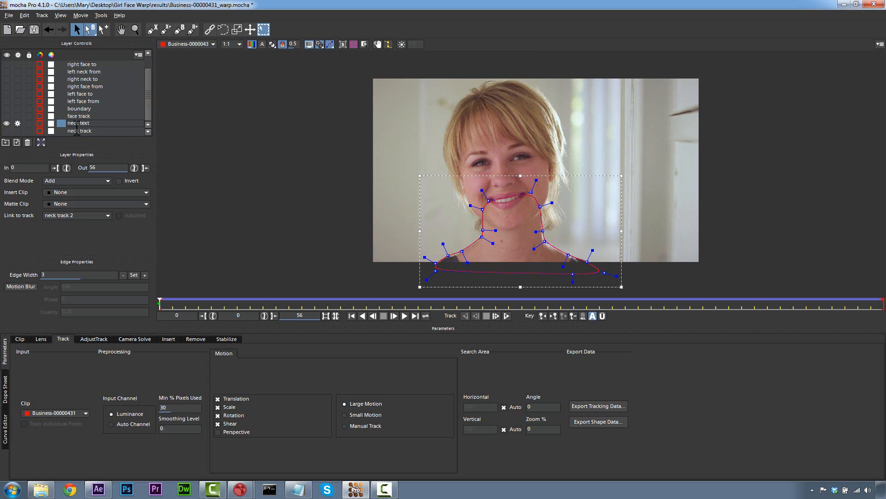
key("Return")
left_click(6, 123)
left_click(6, 123)
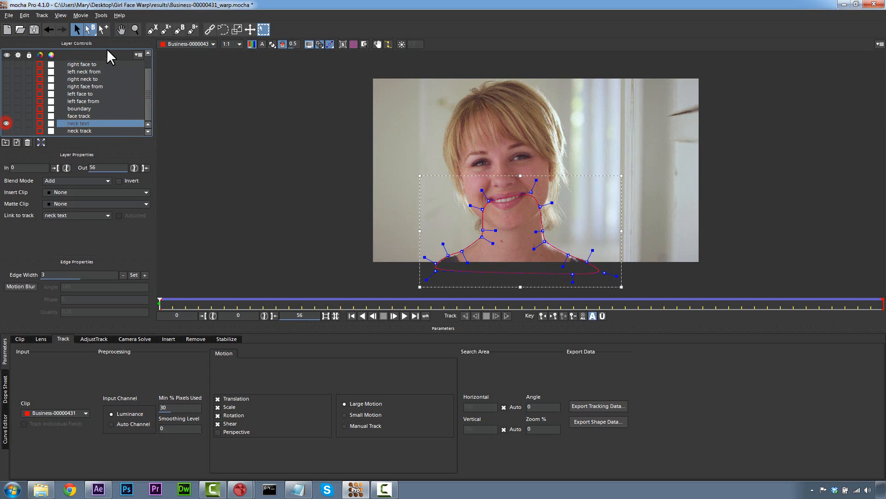
Delete the neck text spline's points on the image-left side of the neck and convert it to an open spline.
left_click_drag(325, 157, 520, 312)
key("Delete")
right_click(572, 275)
mouse_move(592, 306)
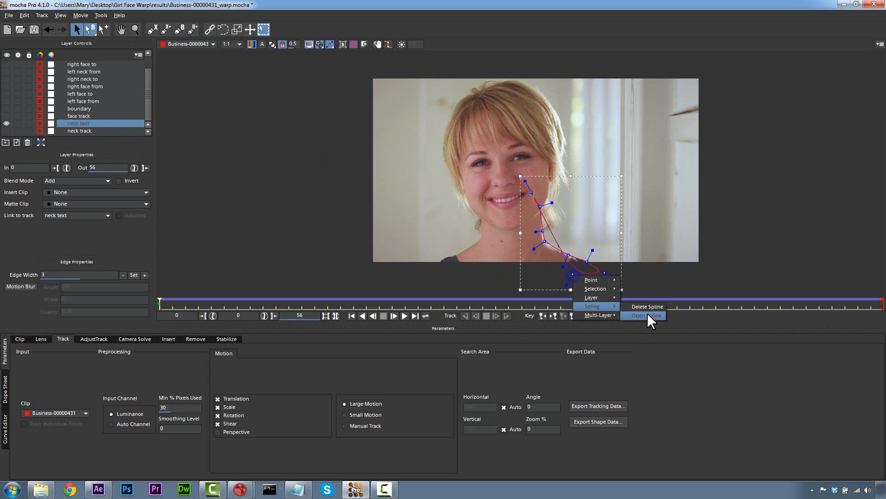
left_click(647, 315)
Delete the excess end points of the neck text spline and tighten the curve handles of its remaining points.
left_click(572, 275)
key("Delete")
left_click(532, 192)
key("Delete")
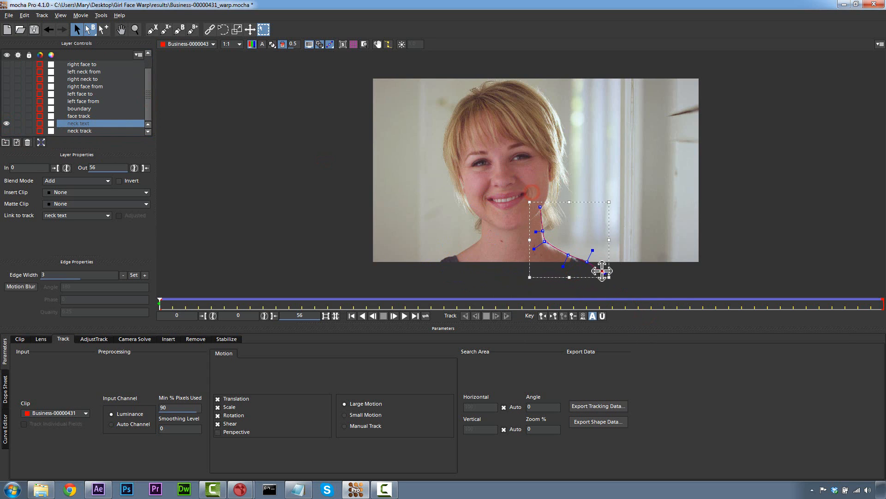
left_click(604, 272)
key("Delete")
left_click_drag(489, 186, 594, 268)
left_click_drag(534, 249, 537, 246)
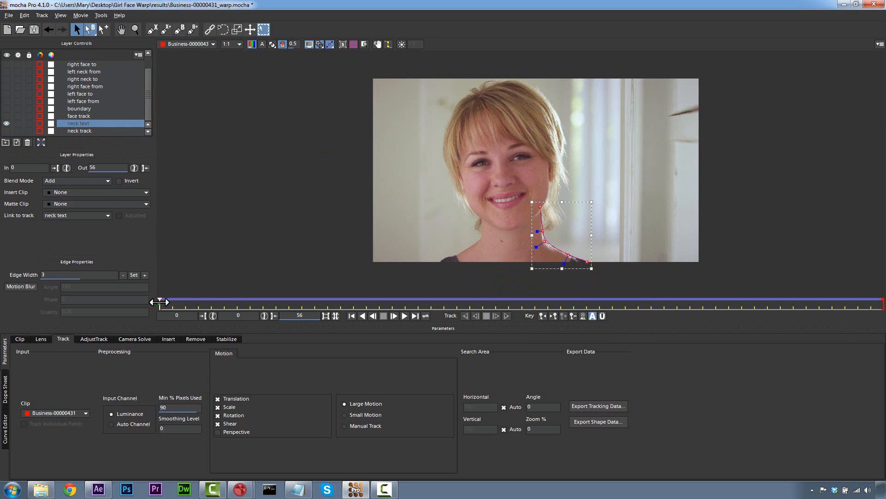
Copy the selected neck text layer's shape data to the clipboard in the mocha shape data for AE format.
left_click_drag(160, 302, 99, 273)
left_click(600, 422)
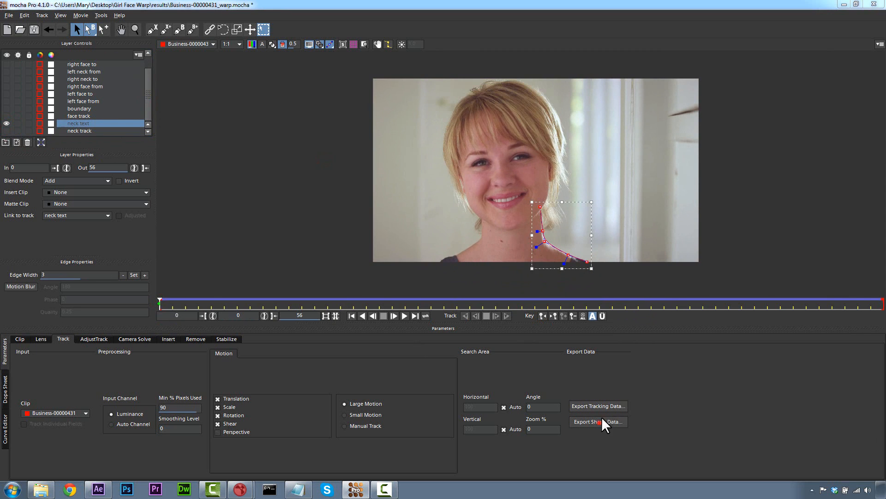
left_click(413, 231)
left_click(431, 287)
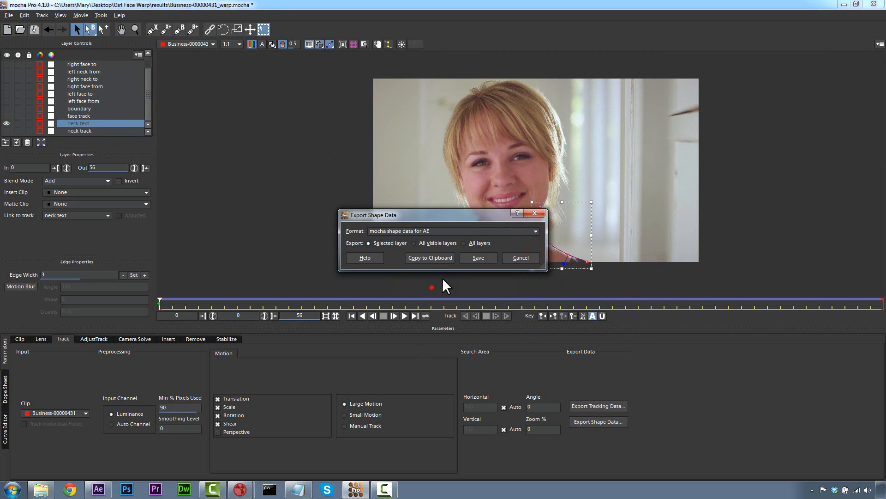
left_click(430, 257)
Create a text layer reading "mocha spline" in the After Effects composition.
key("ctrl+shift+alt+t")
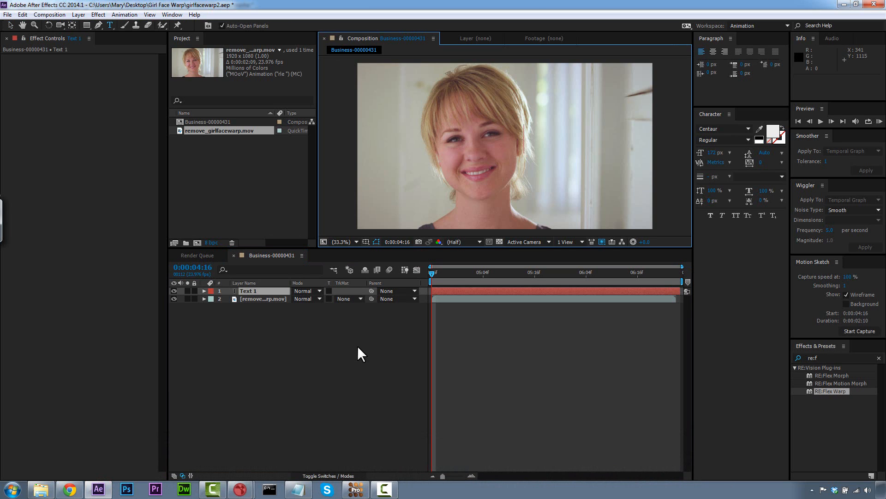
type("mocha spline")
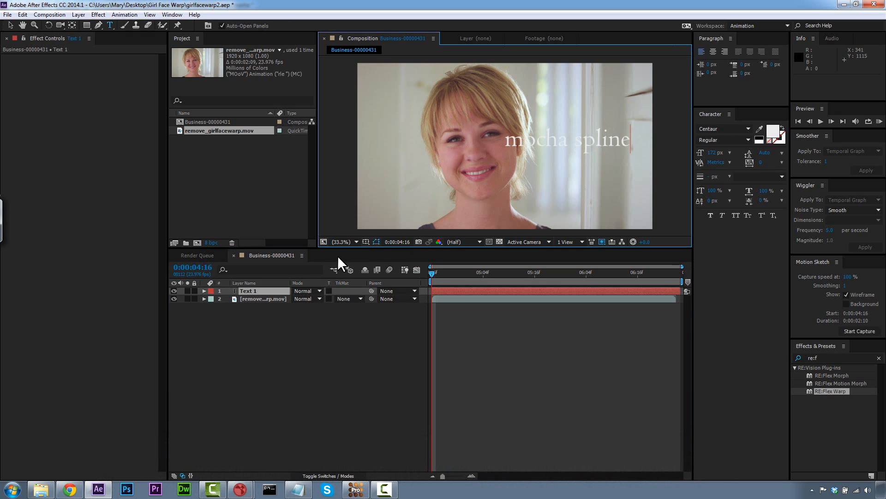
left_click(259, 292)
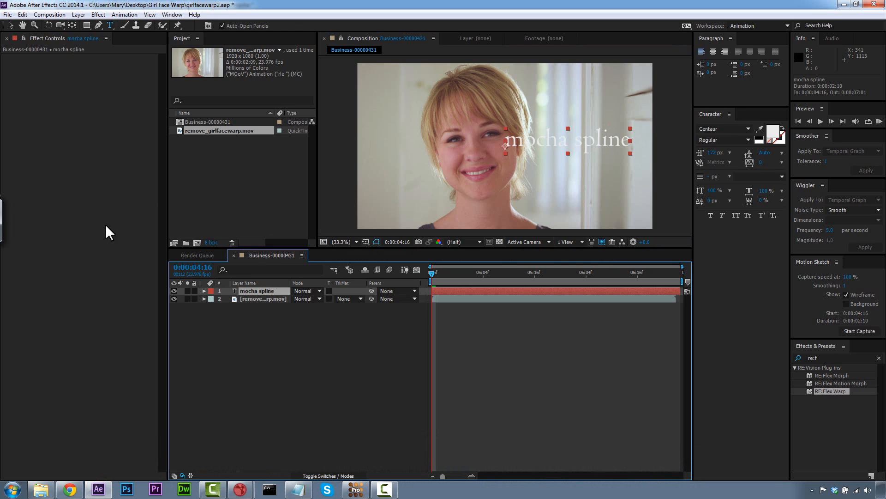
Paste the mocha mask onto the mocha spline text layer and expand the neck text mask's properties.
left_click(22, 14)
left_click(77, 293)
left_click(202, 292)
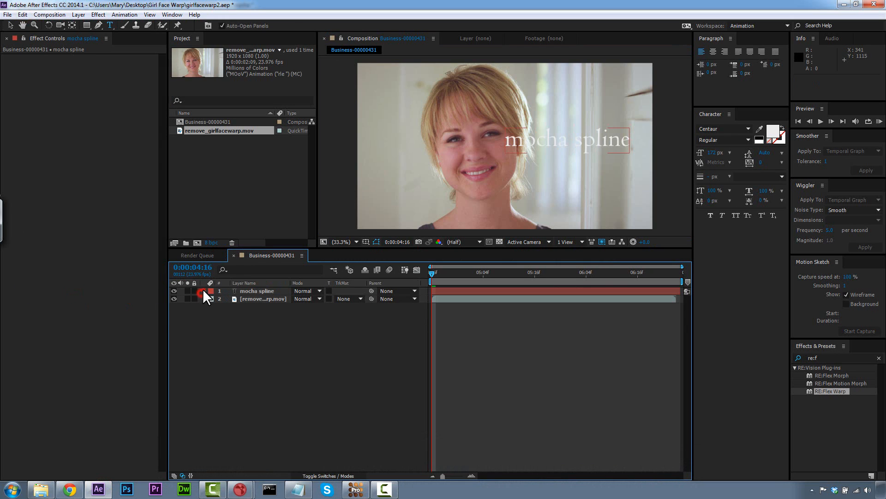
left_click(212, 330)
left_click(234, 338)
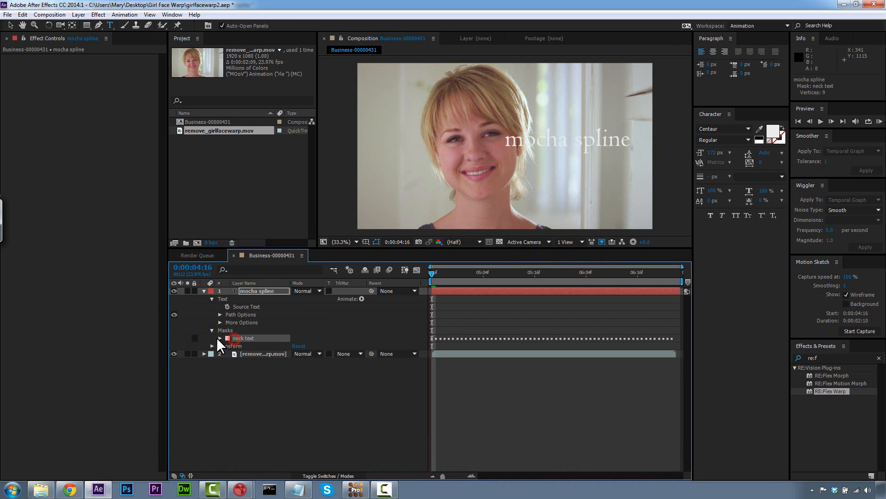
left_click(219, 338)
Set the text's path to the neck text mask and preview how the text follows it.
left_click(221, 315)
left_click(305, 323)
left_click(303, 329)
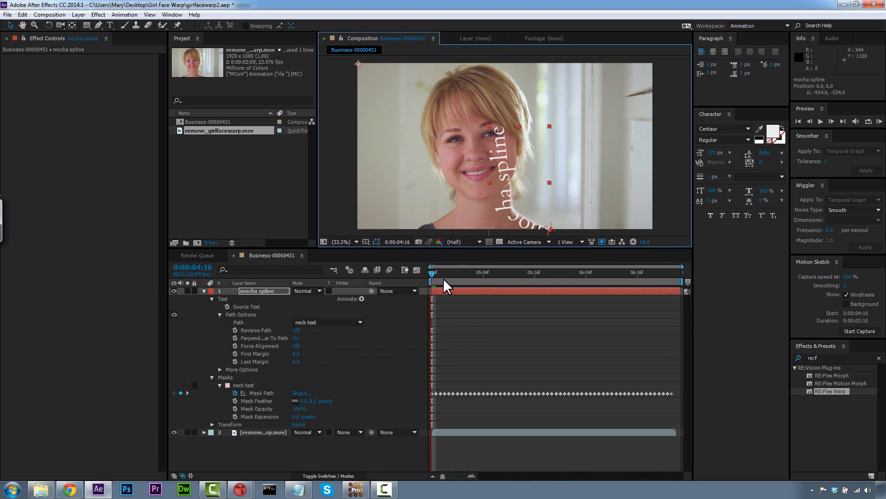
left_click_drag(442, 279, 653, 279)
key("space")
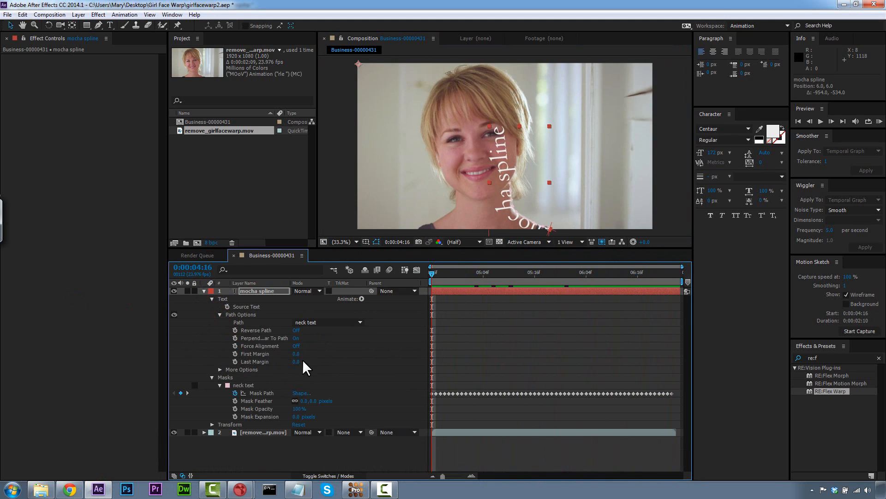
Turn on Reverse Path for the mocha spline text, reduce its font size to about 90 px and preview the motion.
left_click(295, 330)
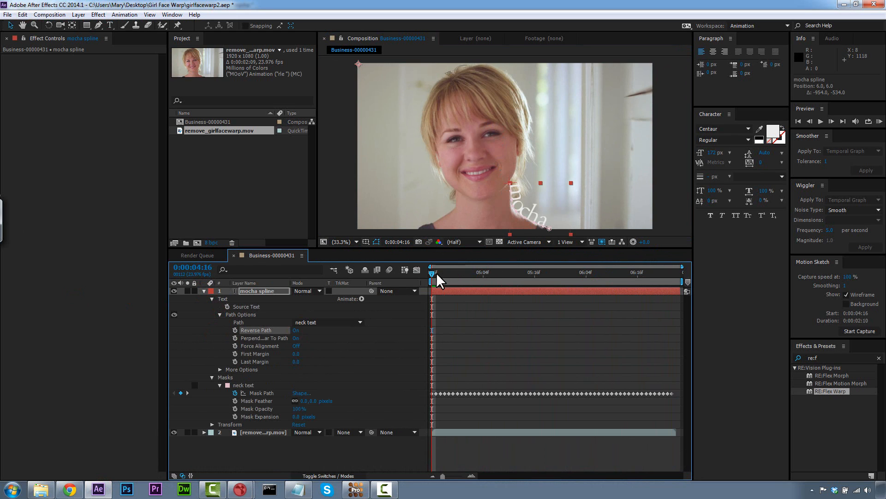
left_click_drag(436, 277, 644, 283)
key("space")
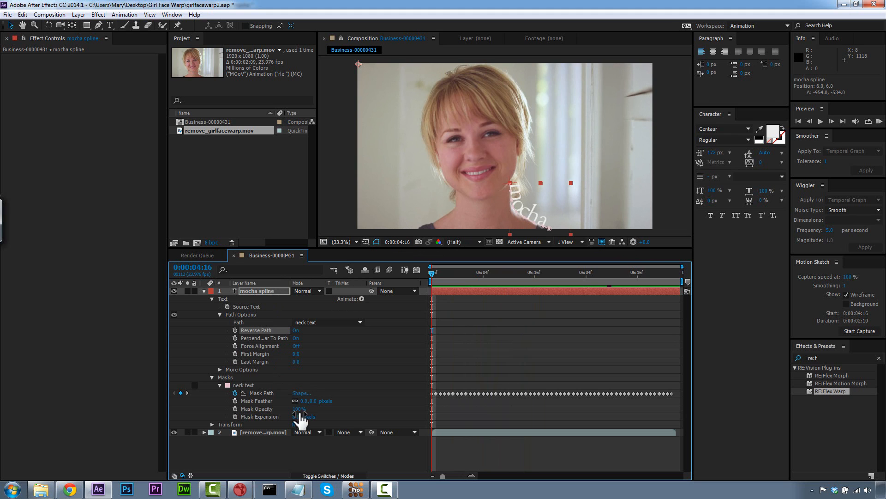
left_click_drag(712, 153, 667, 149)
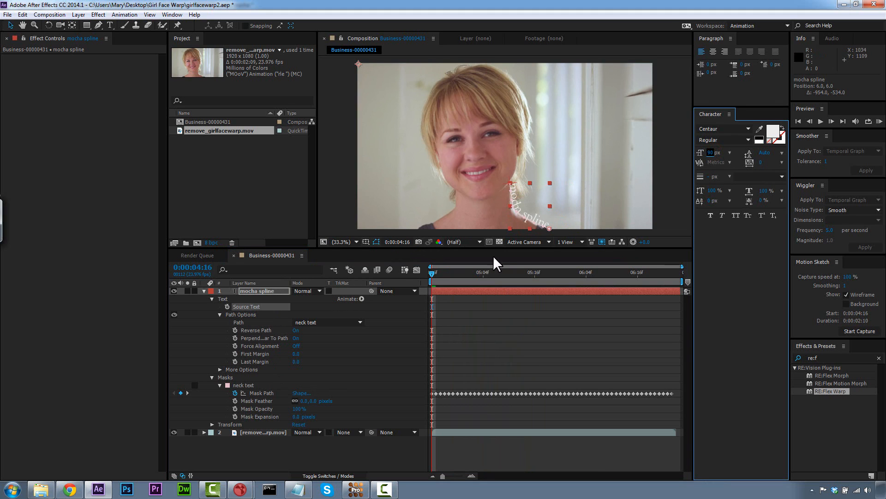
left_click(820, 122)
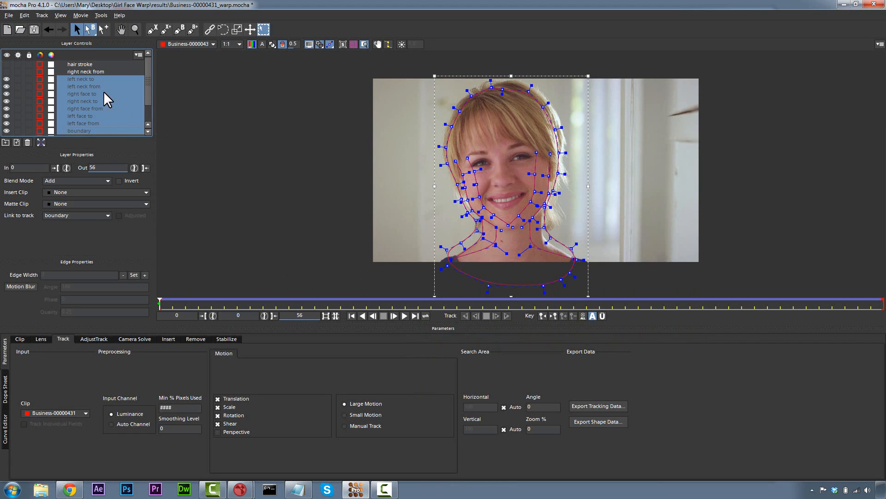
Review the face and neck warp layers in mocha Pro by selecting their splines one after another.
left_click(92, 79)
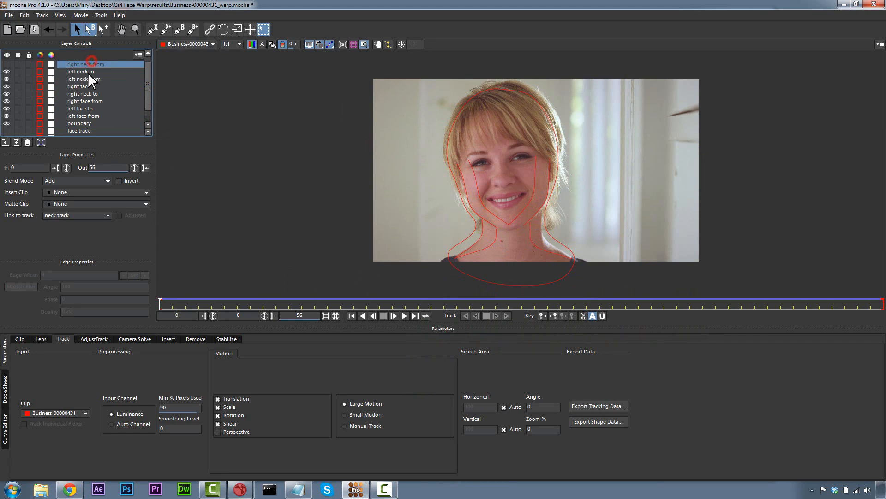
scroll(92, 85, "down", 1)
left_click(89, 79)
left_click(88, 87)
left_click(87, 94)
left_click(86, 101)
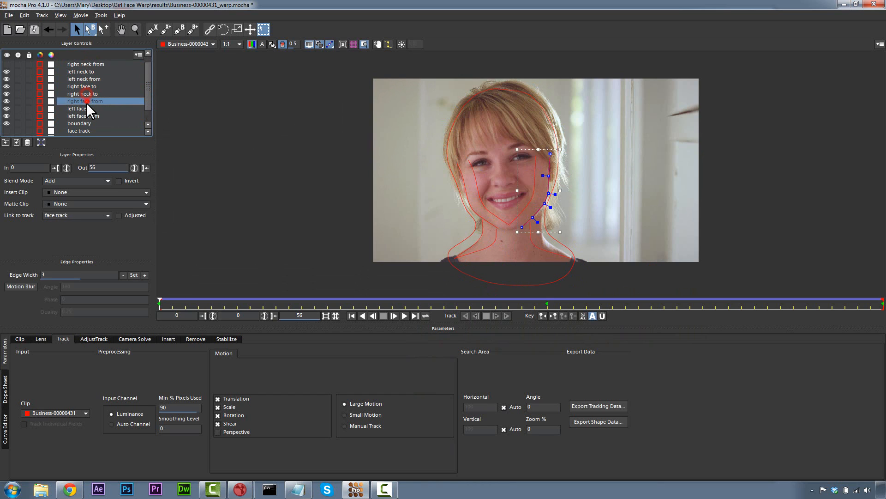
Hide the left face to, right neck to, right face to and left neck to layers and show right neck from.
left_click(85, 109)
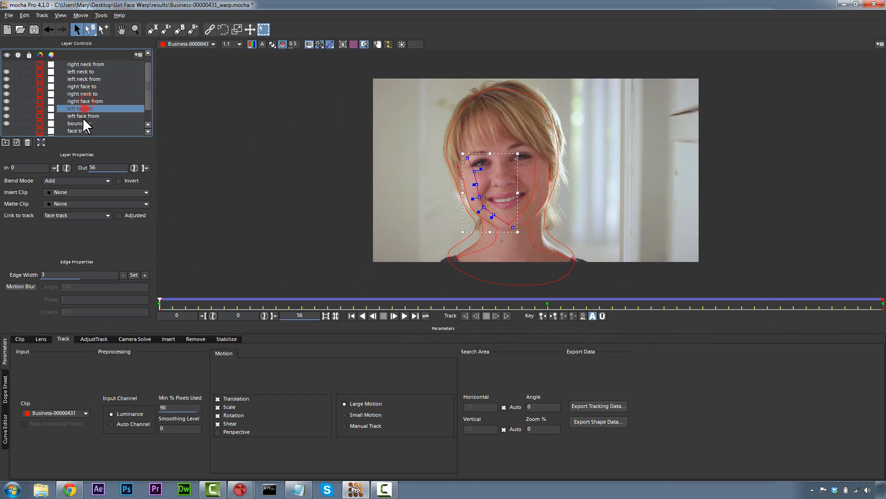
left_click(6, 108)
left_click(83, 94)
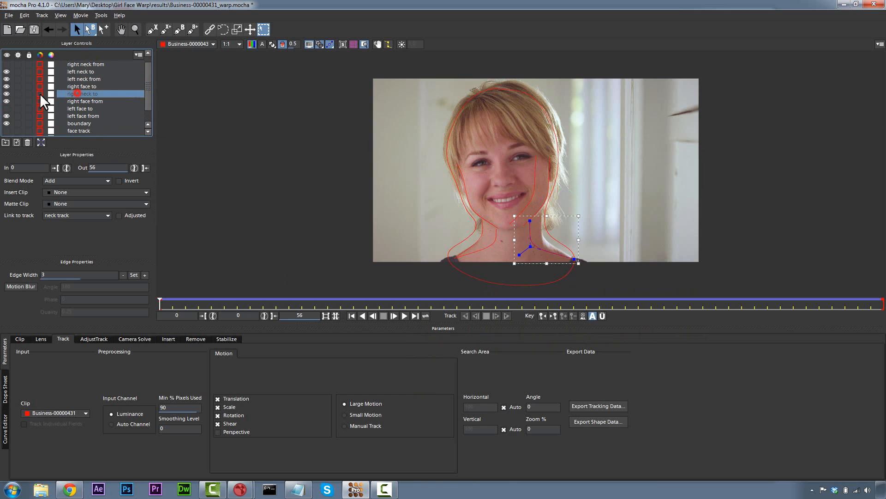
left_click(6, 93)
left_click(83, 86)
left_click(7, 87)
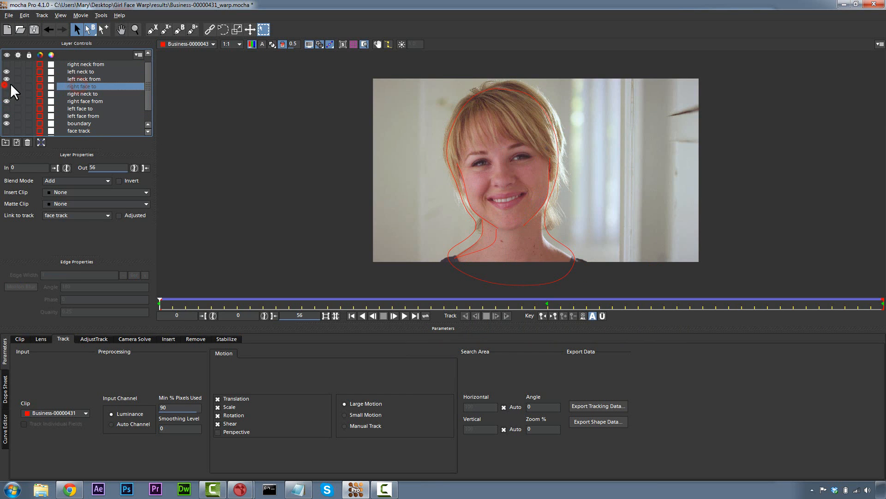
left_click(79, 71)
left_click(6, 72)
left_click(6, 64)
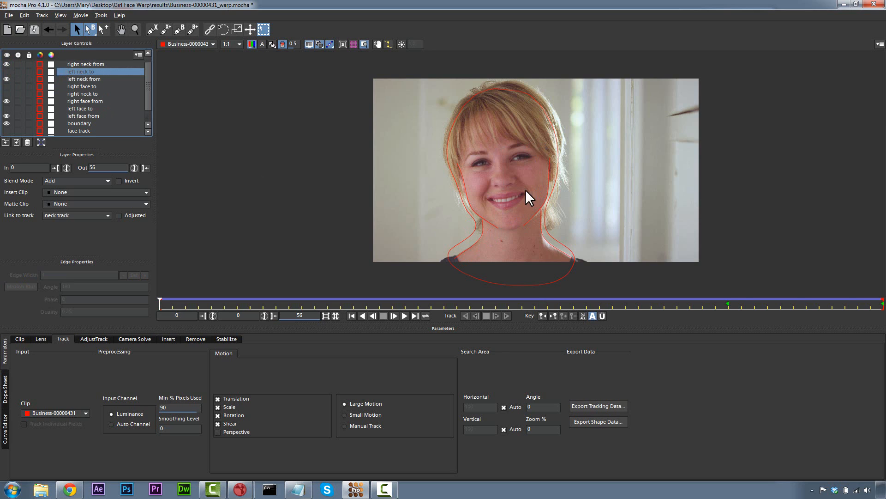
Copy the shape data of all visible layers to the clipboard in Nuke SplineWarp (*.nk) format.
left_click(572, 421)
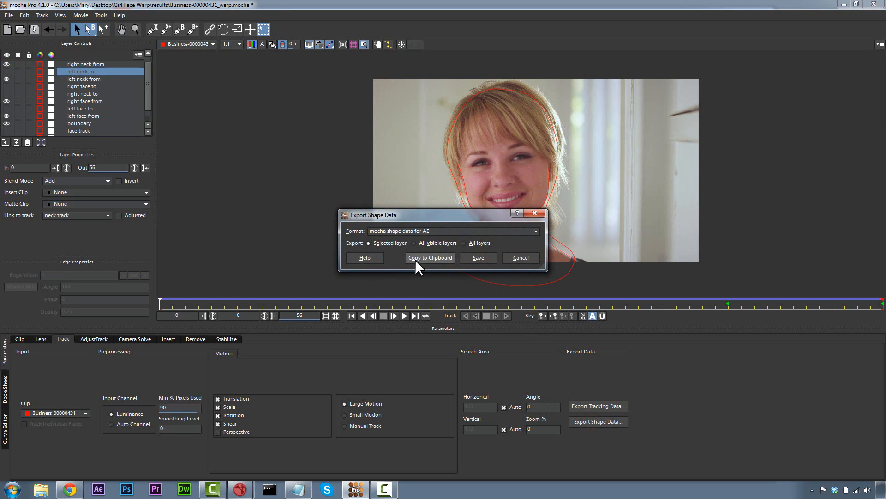
left_click(436, 243)
left_click(430, 257)
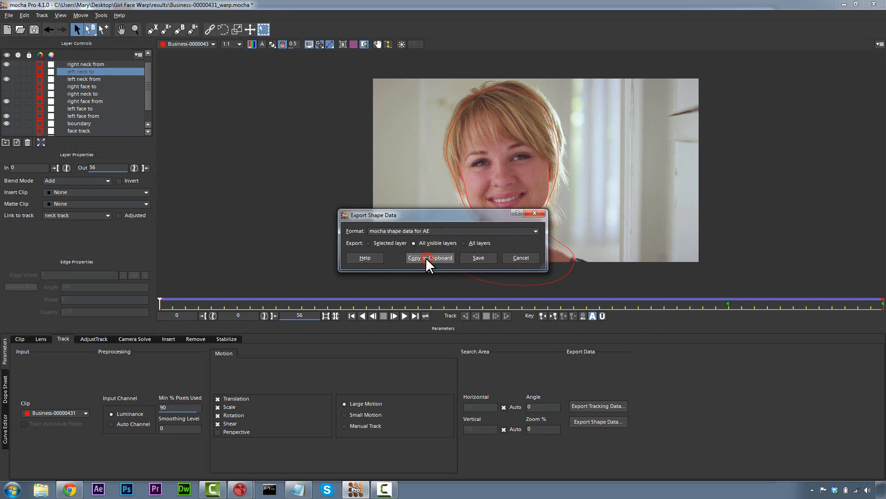
left_click(433, 232)
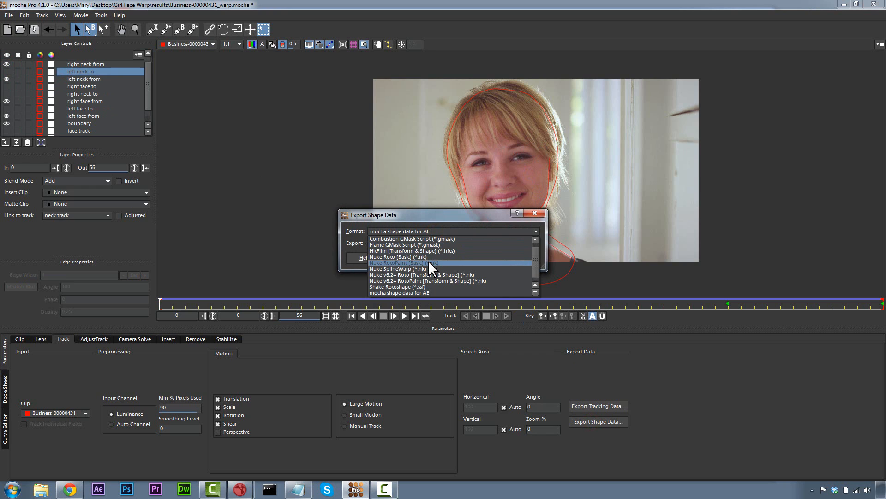
left_click(429, 268)
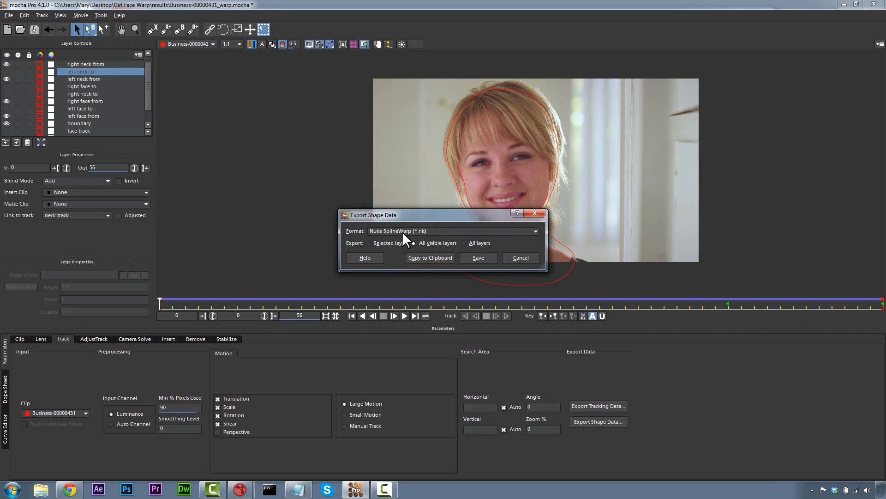
left_click(429, 257)
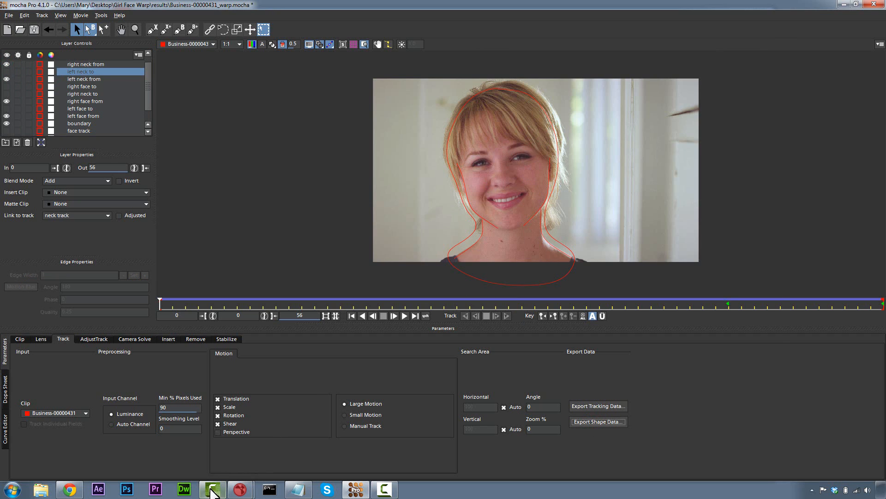
Switch to Nuke, paste the exported SplineWarp node below Read1 and open its properties.
left_click(212, 489)
left_click(210, 358)
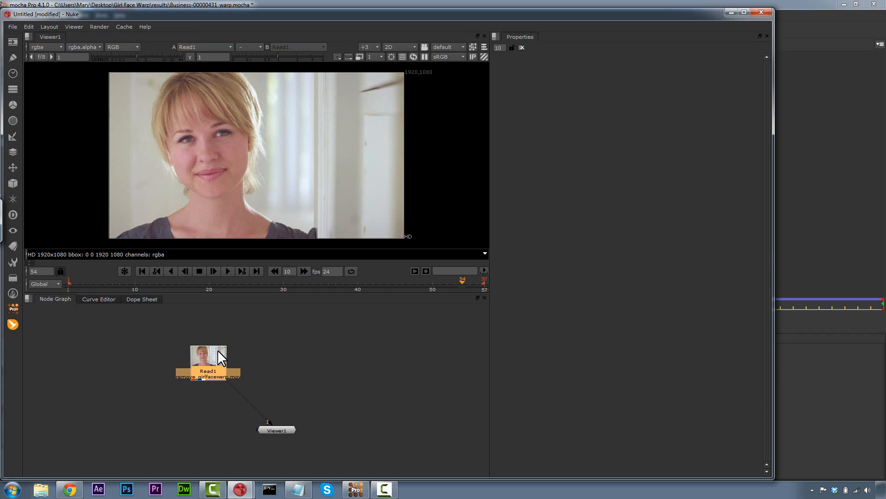
left_click(28, 26)
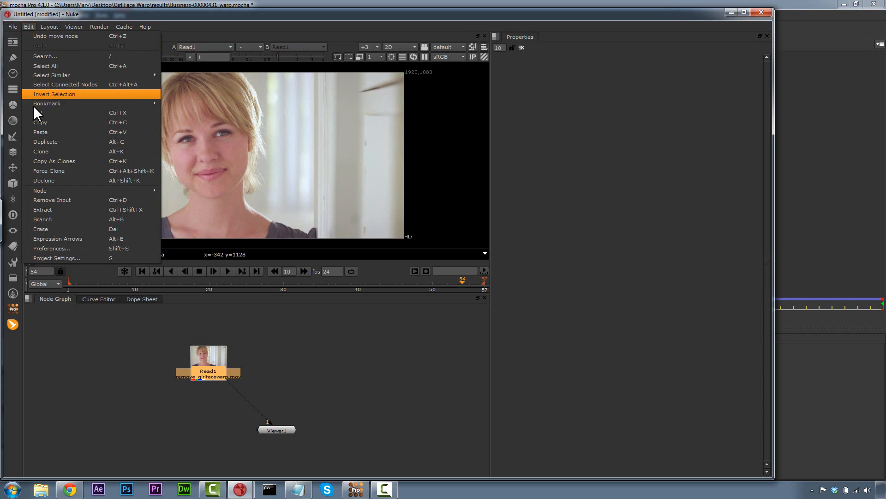
left_click(39, 131)
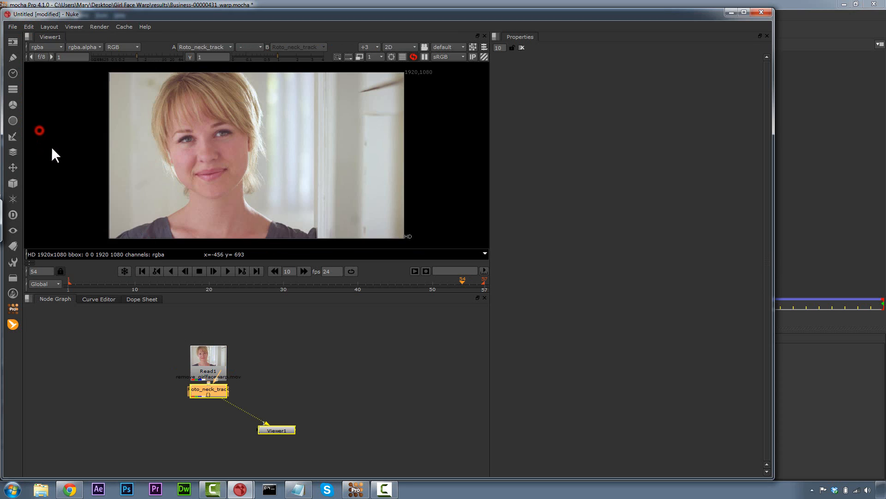
left_click_drag(215, 390, 214, 398)
double_click(215, 397)
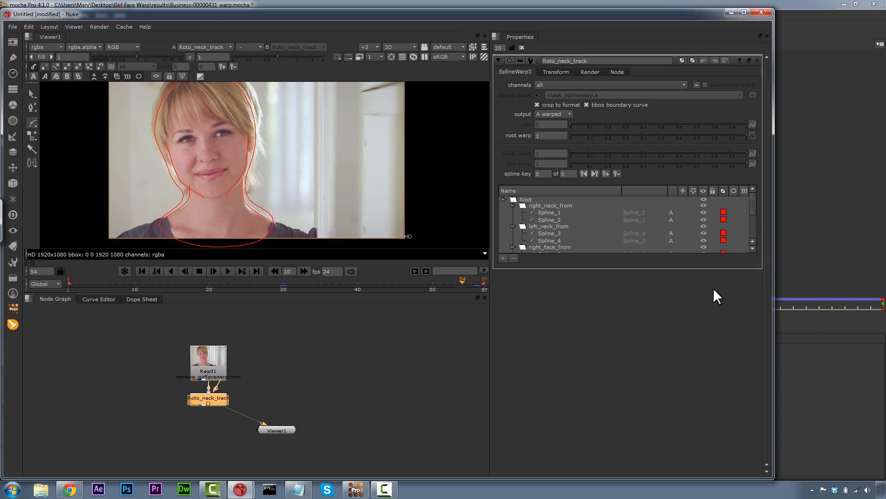
Enlarge the SplineWarp node's spline list and delete Spline_9 from the boundary group.
left_click_drag(760, 268, 731, 384)
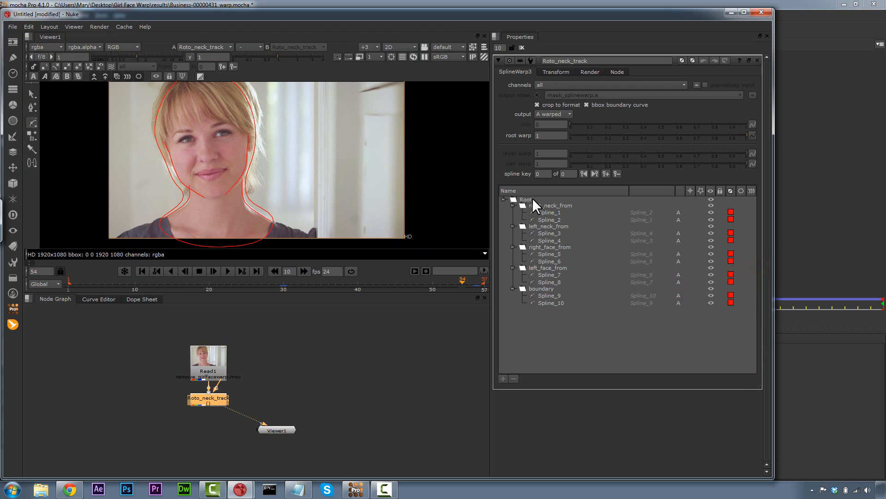
left_click(548, 296)
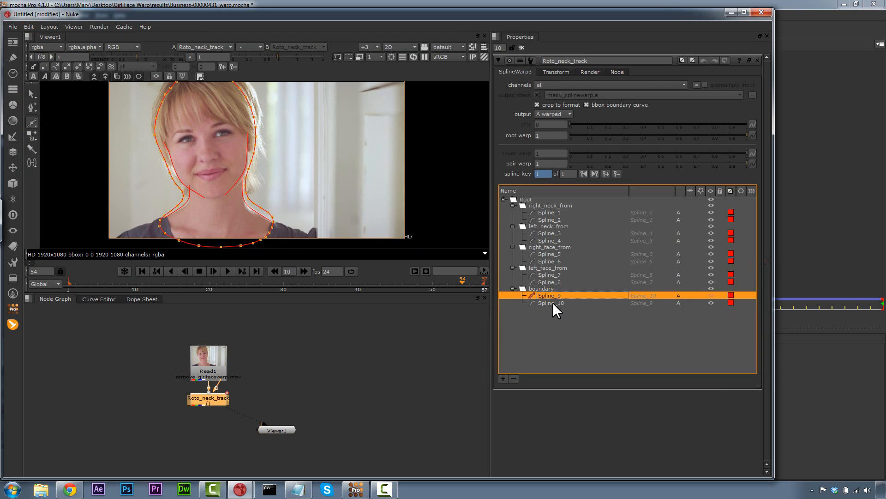
key("Delete")
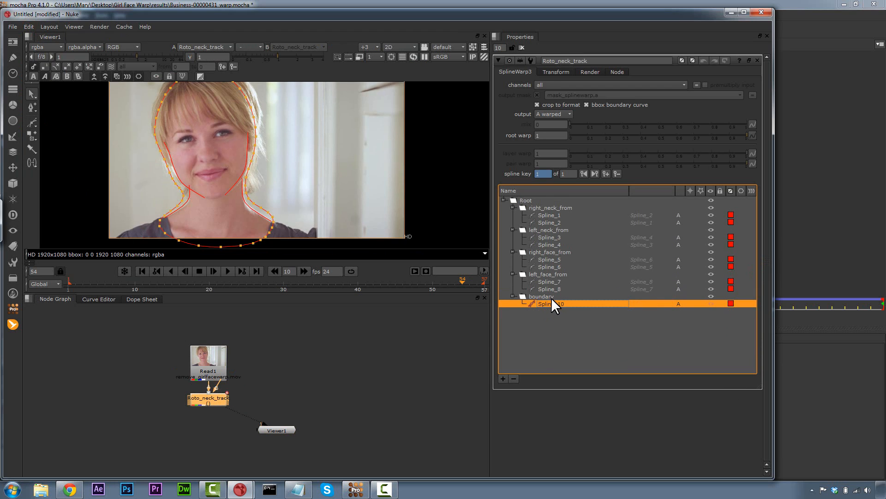
Examine the splines of the face and neck groups by selecting them one after another from Spline_7 and Spline_8 up to Spline_1.
left_click(550, 282)
left_click(550, 289)
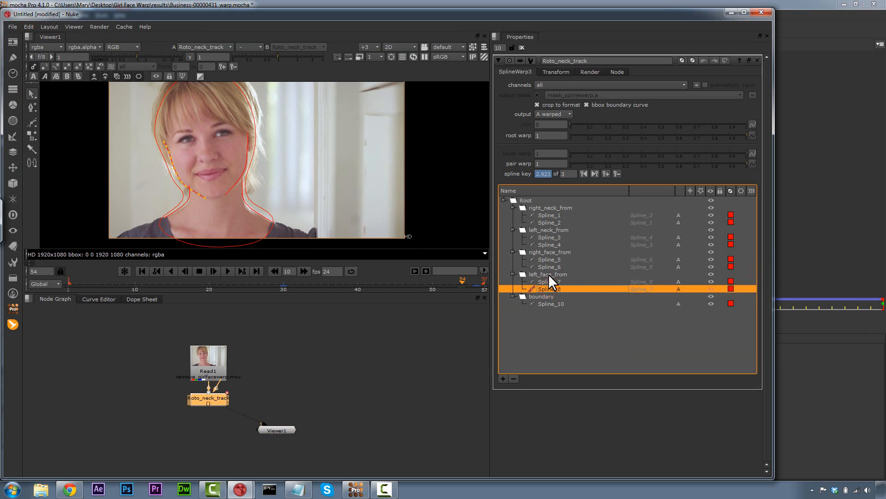
left_click(551, 274)
left_click(550, 266)
left_click(550, 260)
left_click(552, 245)
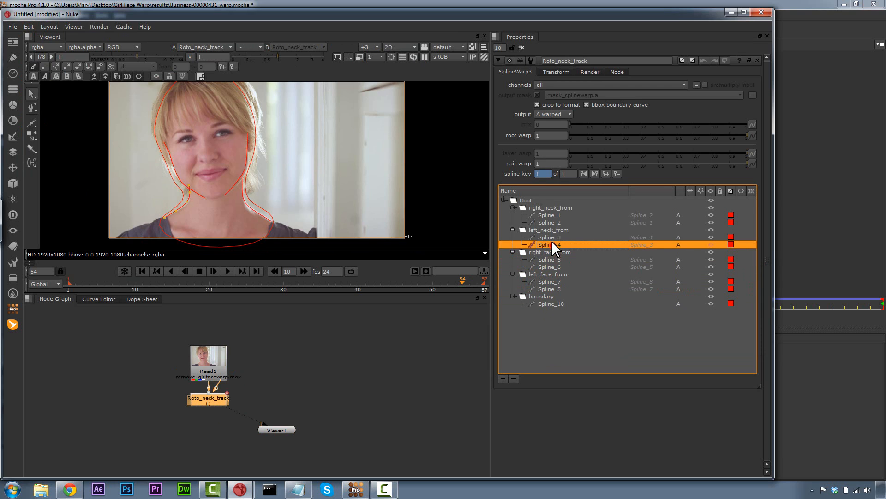
left_click(552, 237)
left_click(553, 223)
left_click(552, 215)
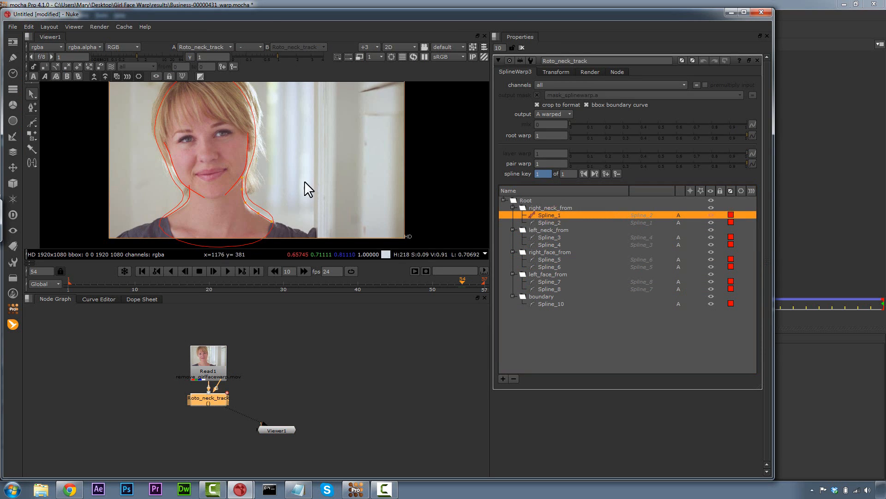
Scale Spline_1 in right_neck_from to 1.06 and set the skew X of Spline_3 in left_neck_from to -0.1.
left_click(557, 72)
left_click_drag(651, 104, 655, 104)
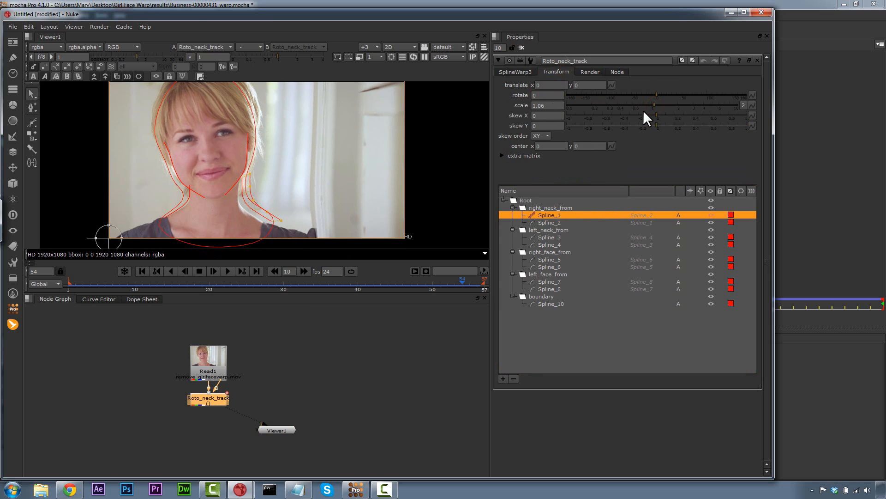
left_click(552, 237)
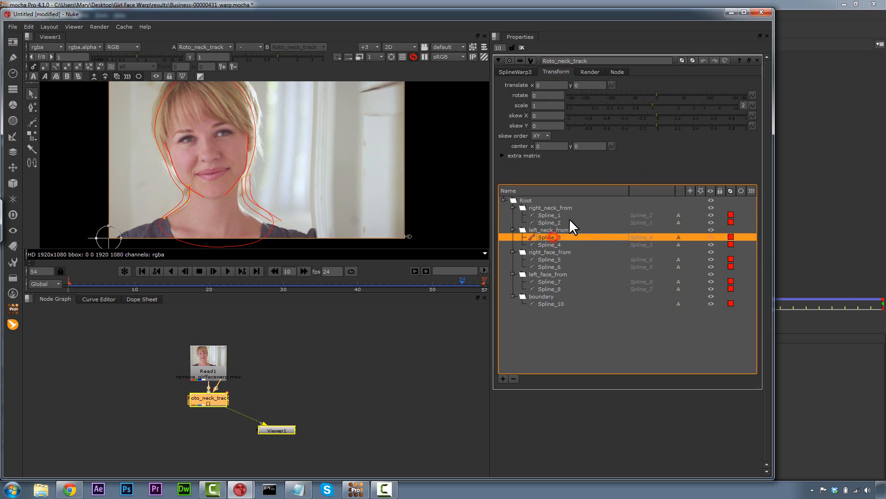
left_click(655, 112)
left_click_drag(655, 112, 647, 112)
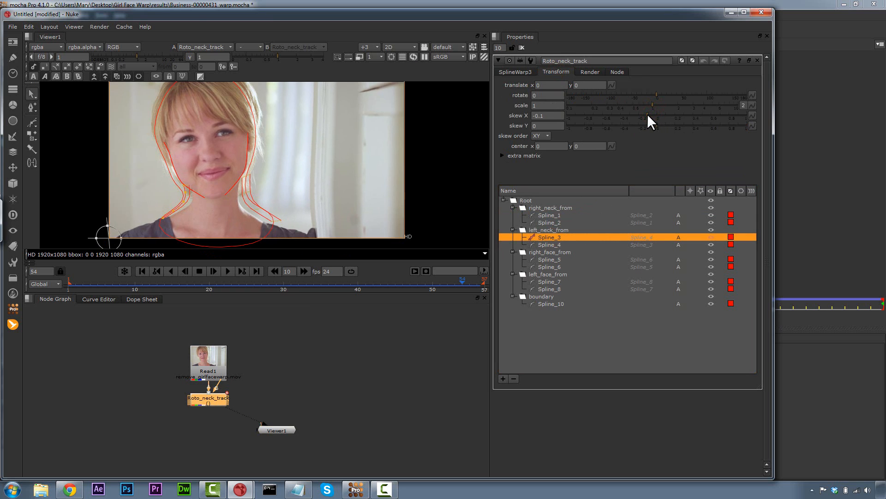
Set the skew X of Spline_7 in left_face_from to -0.06 and of Spline_5 in right_face_from to 0.04.
left_click(552, 259)
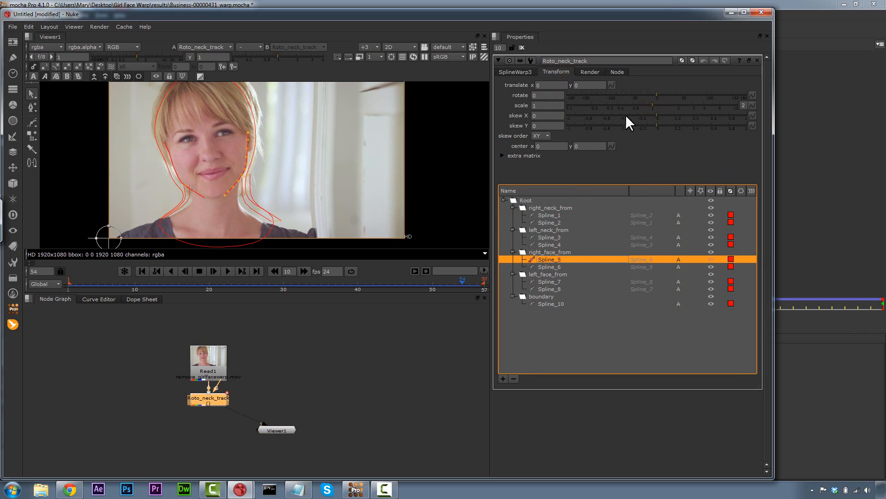
left_click_drag(653, 113, 661, 118)
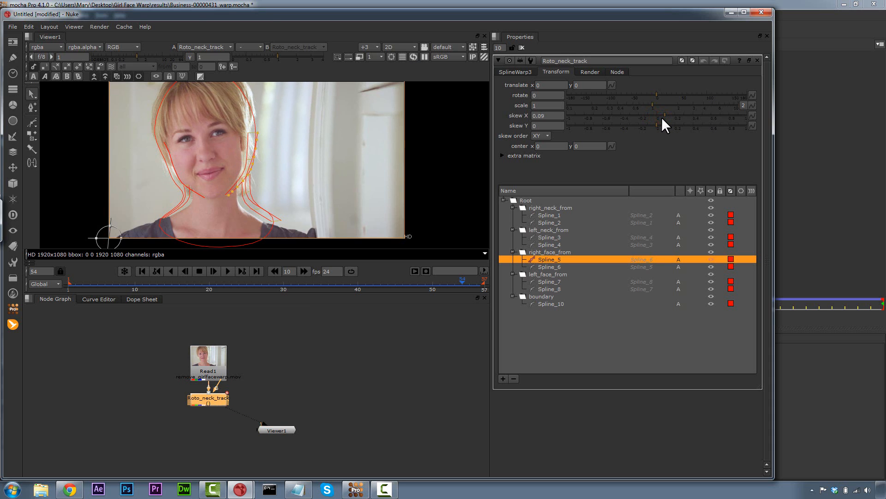
left_click(545, 282)
left_click_drag(655, 112, 650, 112)
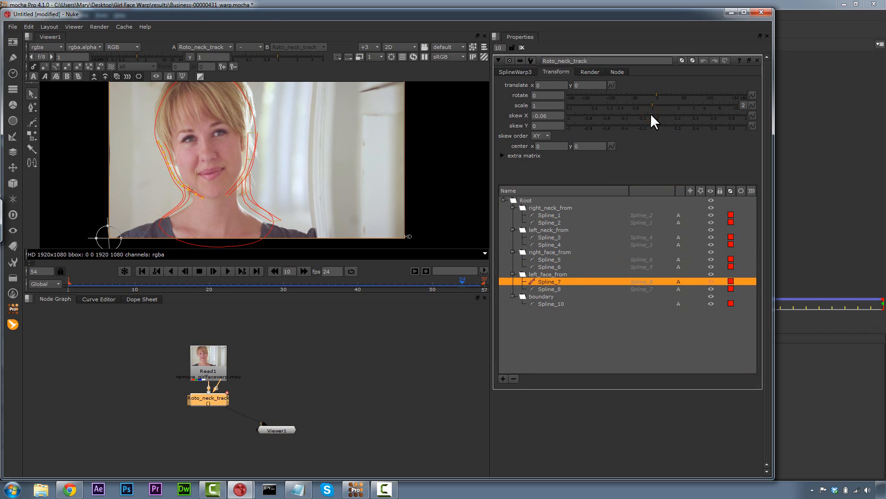
left_click(549, 259)
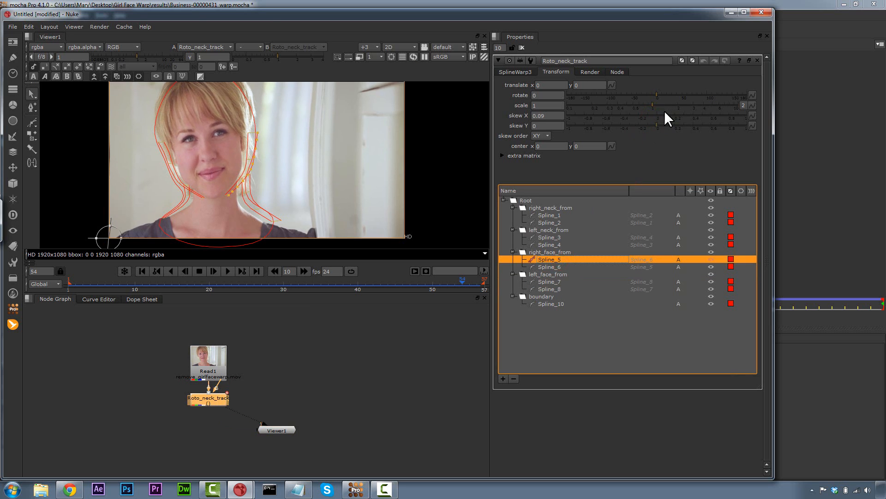
left_click_drag(664, 116, 660, 114)
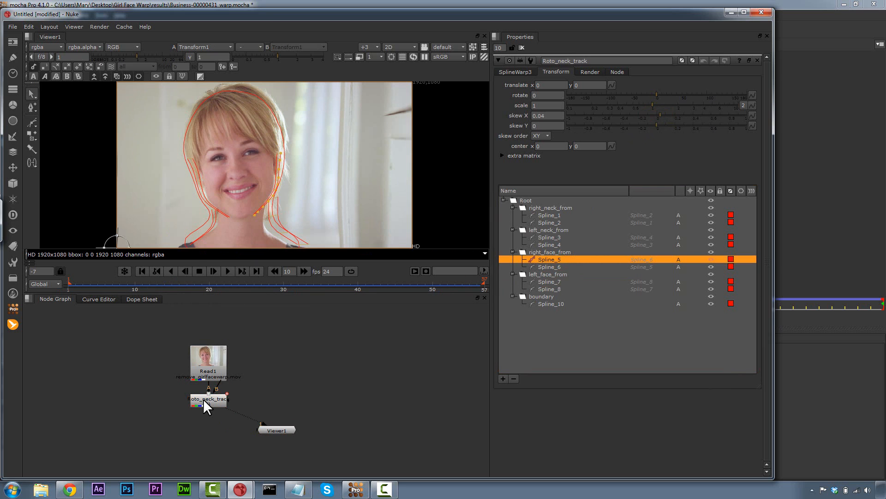
Compare the footage with and without the warp by repeatedly disabling and re-enabling the Roto_neck_track node.
left_click(205, 400)
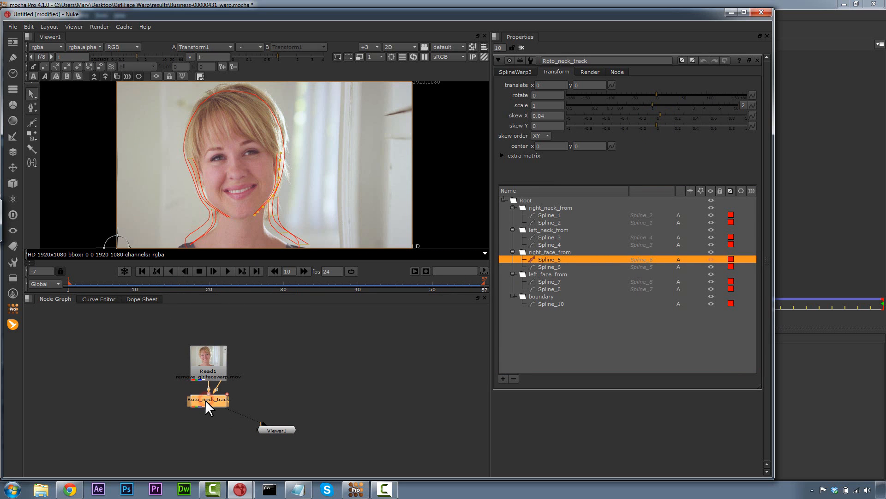
key("d")
key("d")
key("d")
key("d")
key("d")
key("d")
key("d")
key("d")
key("d")
key("d")
key("d")
key("d")
key("d")
key("d")
key("d")
key("d")
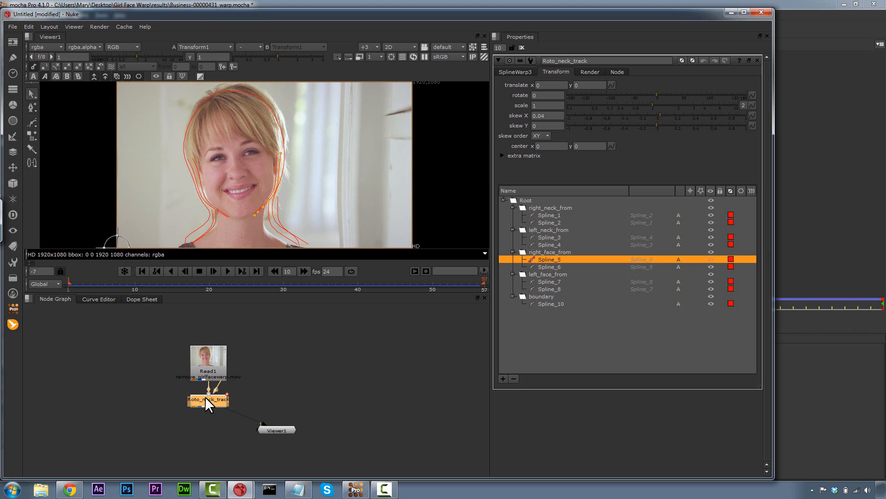